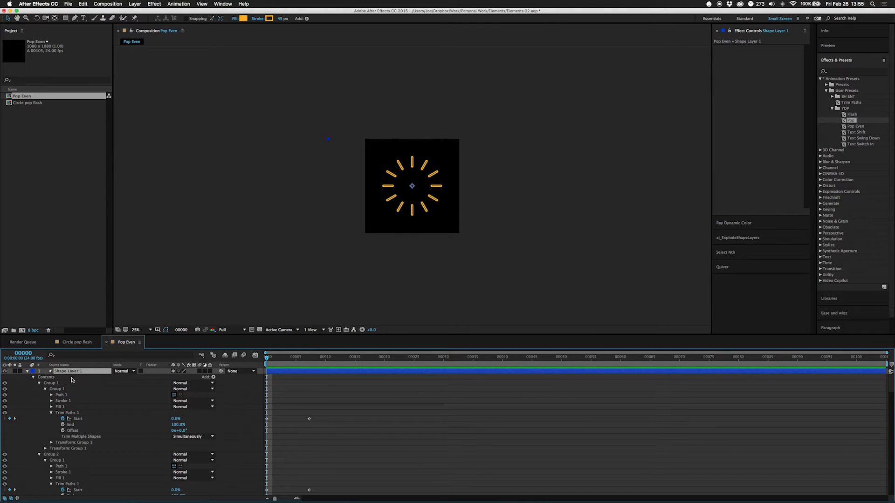
- Collapse the first group's trim paths and all properties of Shape Layer 1 in the timeline
click(51, 413)
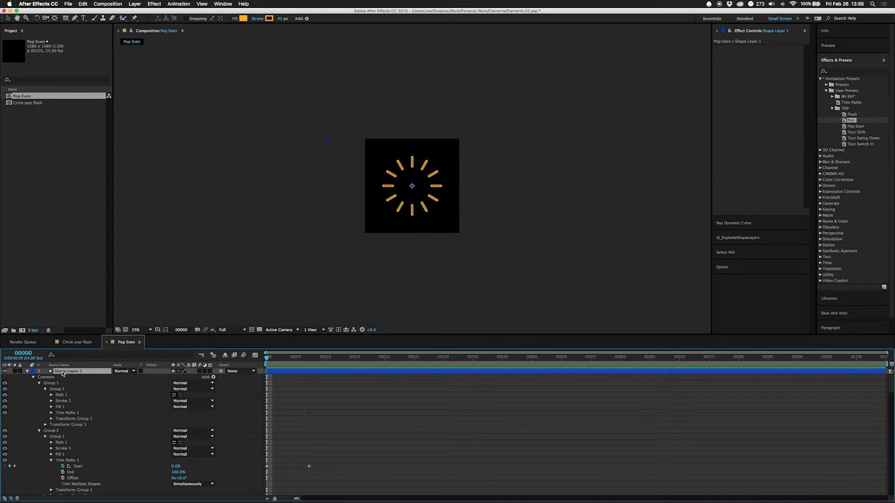
click(27, 371)
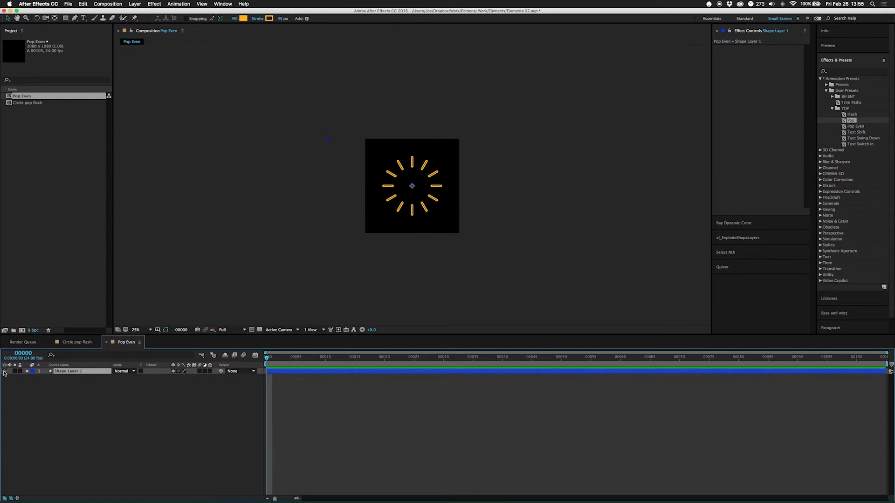
double_click(66, 18)
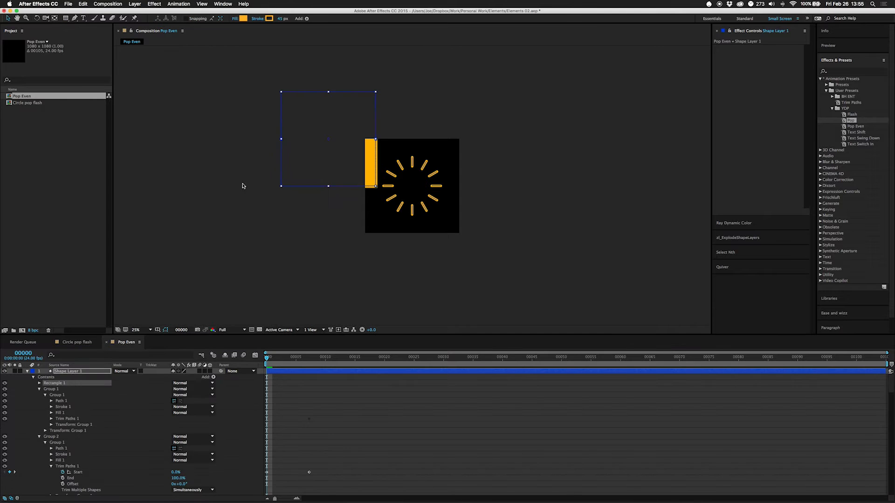
key(super+z)
click(27, 371)
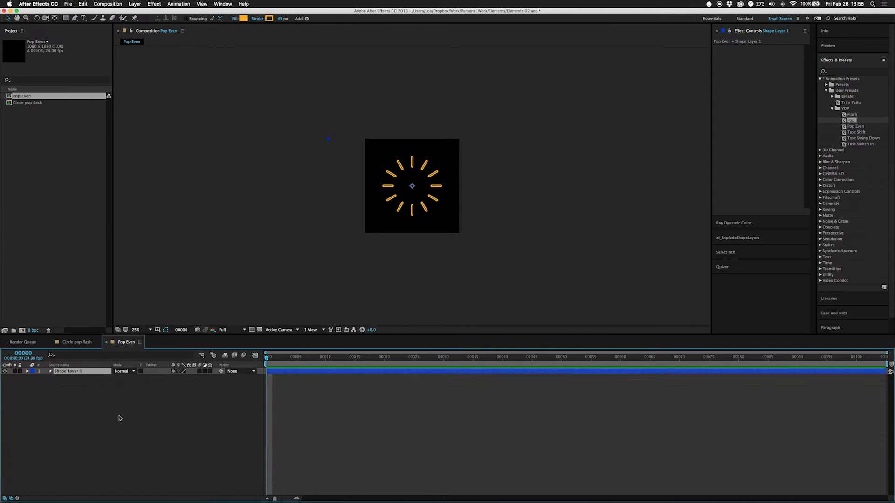
- Deselect Shape Layer 1, create a composition-sized rectangle on a new shape layer, and expand the rectangle's properties
click(117, 417)
double_click(66, 18)
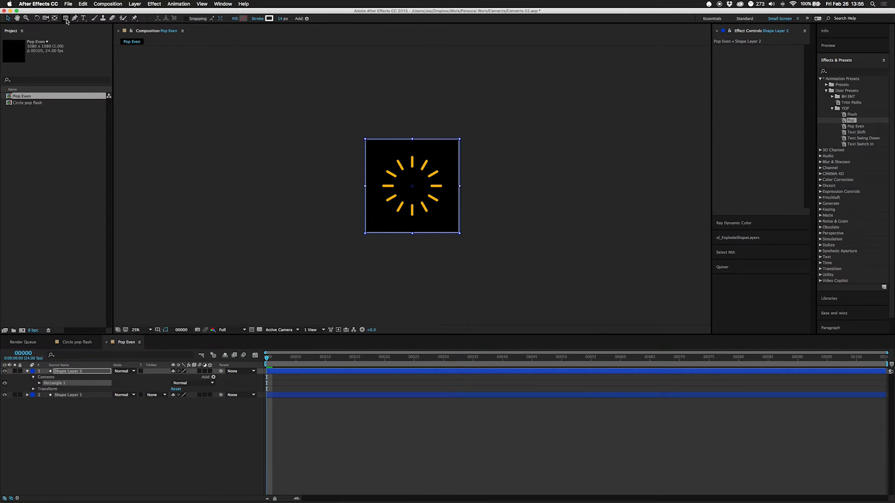
click(39, 383)
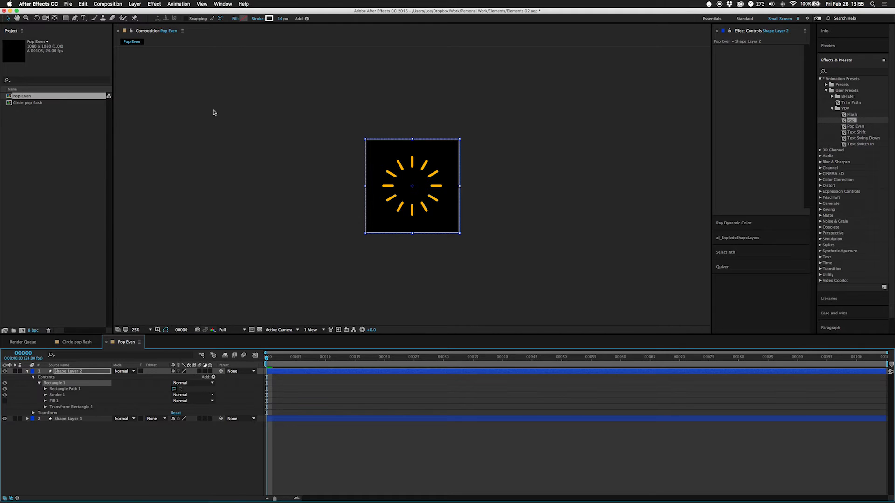
- Set the new rectangle's stroke to None and its fill colour to white (FFFFFF)
click(257, 19)
click(9, 35)
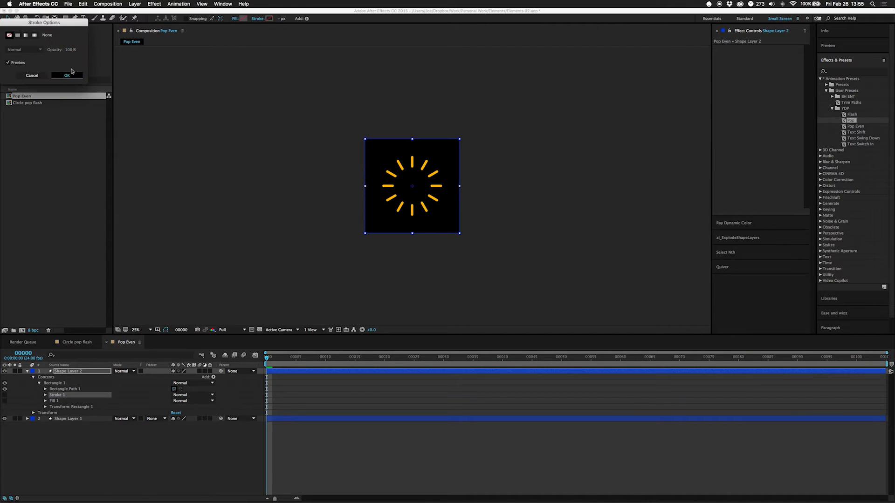
click(67, 75)
click(243, 19)
click(135, 97)
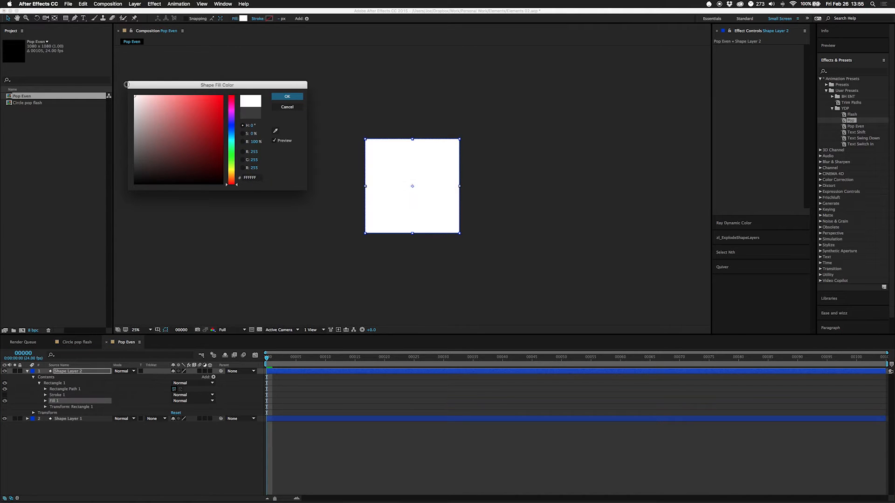
click(289, 101)
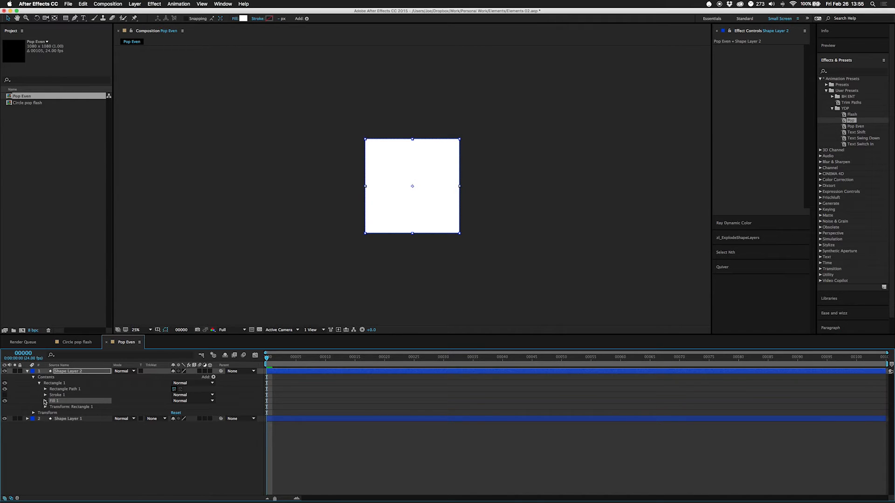
- Expand the rectangle path of Shape Layer 2 and set its width to 1, with unlinked dimensions
click(45, 401)
click(45, 401)
click(45, 390)
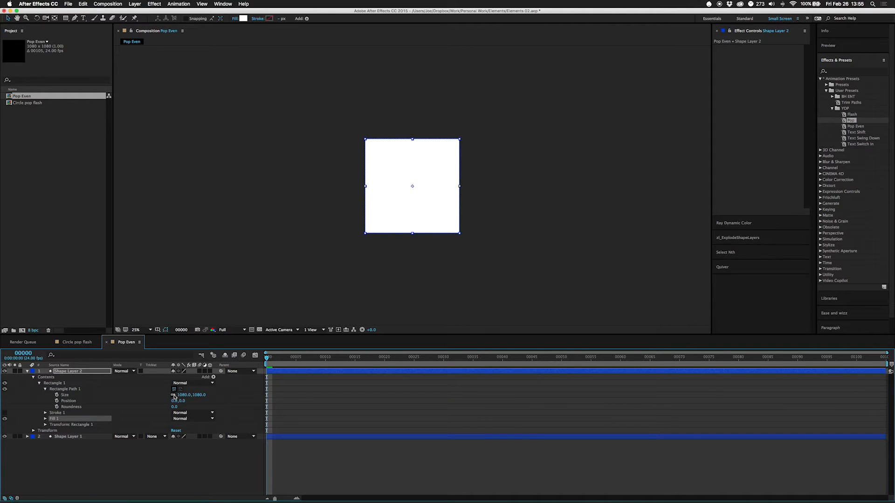
click(180, 395)
text(1)
key(Return)
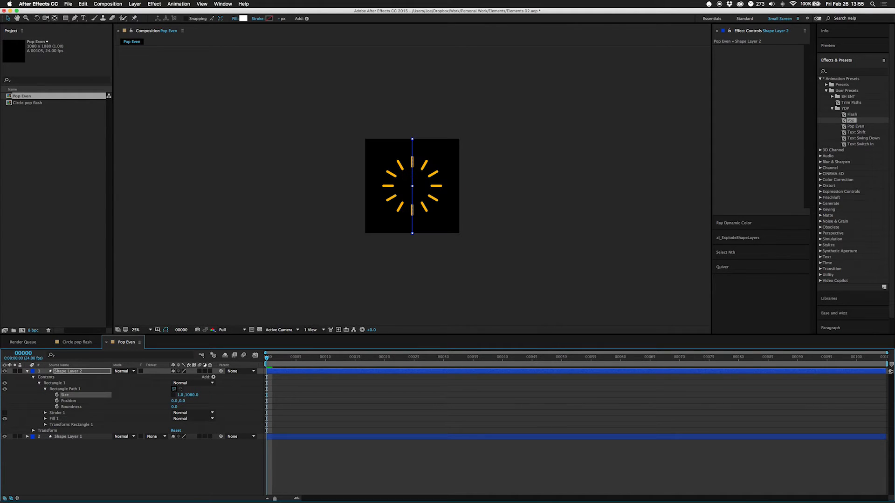
- Set the rectangle path's height to 600 and its roundness to 300
click(191, 395)
text(657)
key(Return)
click(192, 395)
click(174, 407)
text(300)
key(Return)
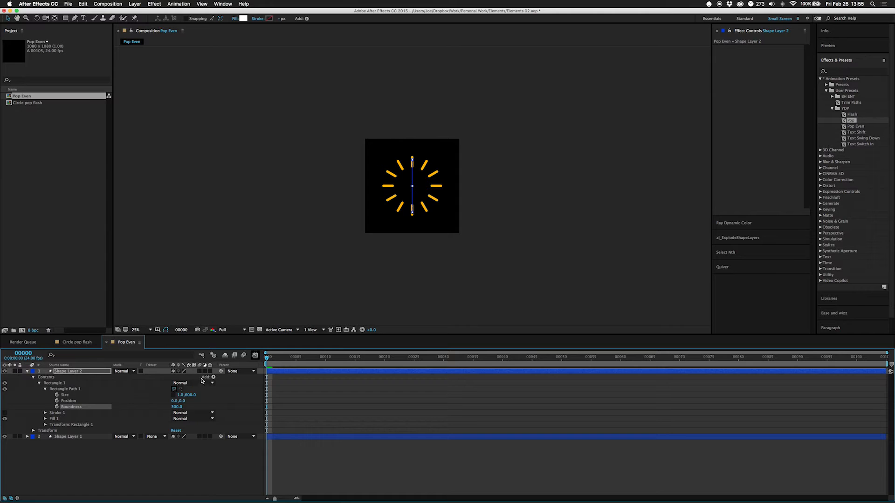
- Widen the rectangle path to about 25 and deselect the layer to view the white line
mouse_move(179, 394)
mouse_down()
mouse_move(667, 390)
mouse_move(182, 395)
mouse_up()
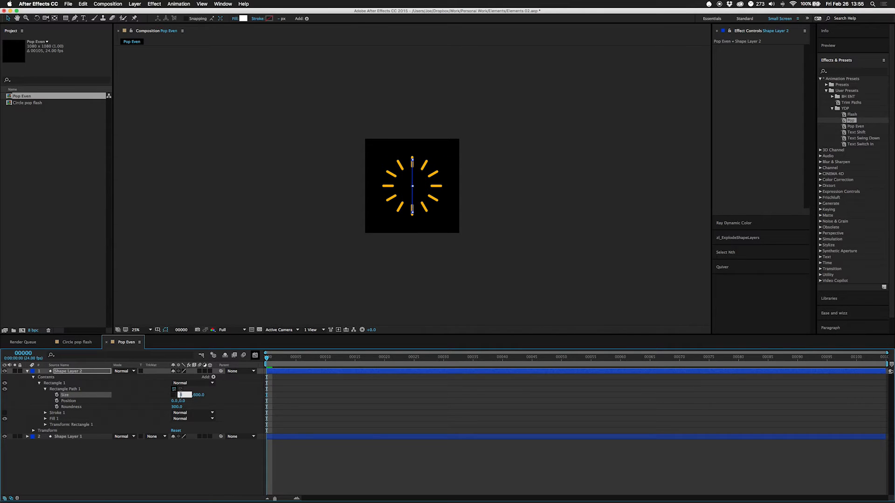
text(21)
key(Return)
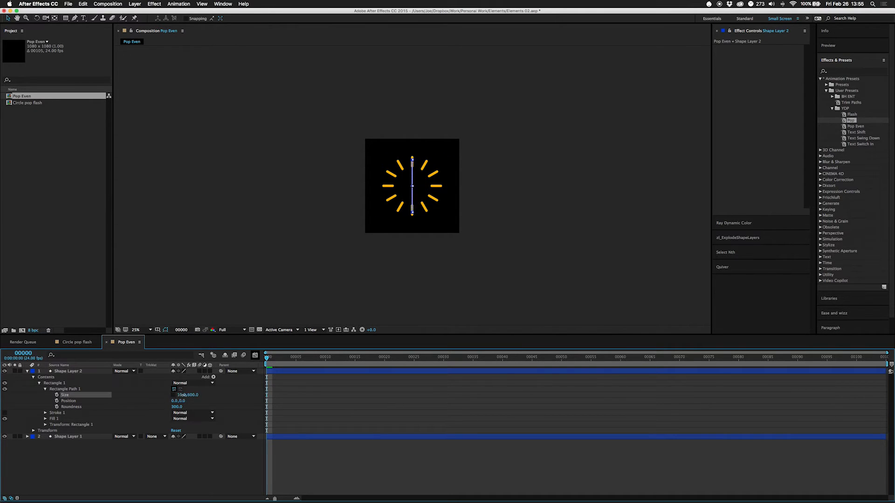
drag(188, 395, 191, 395)
click(189, 464)
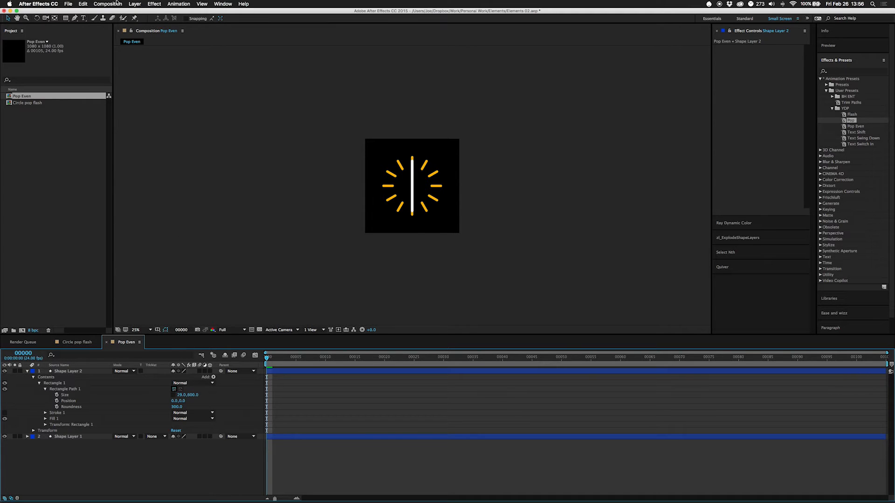
- Add a Slider Control effect to Shape Layer 2 and duplicate it three times to make four sliders
click(135, 4)
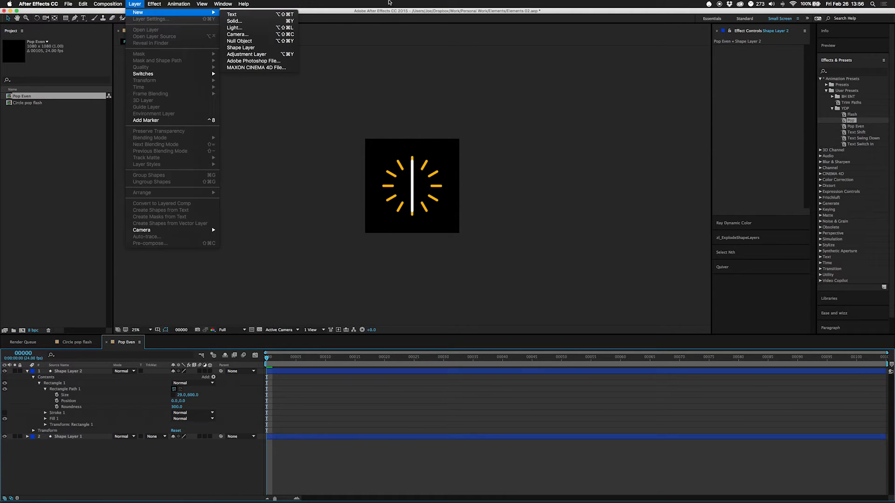
click(101, 327)
click(80, 372)
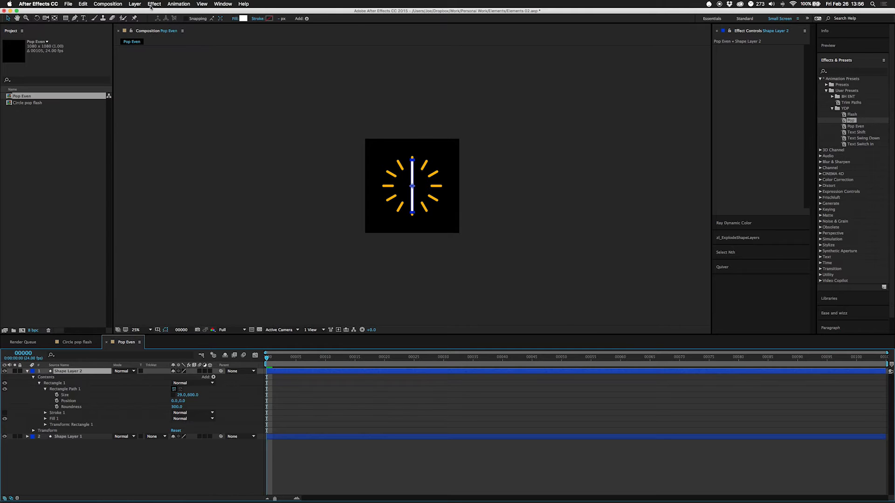
click(154, 4)
mouse_move(186, 83)
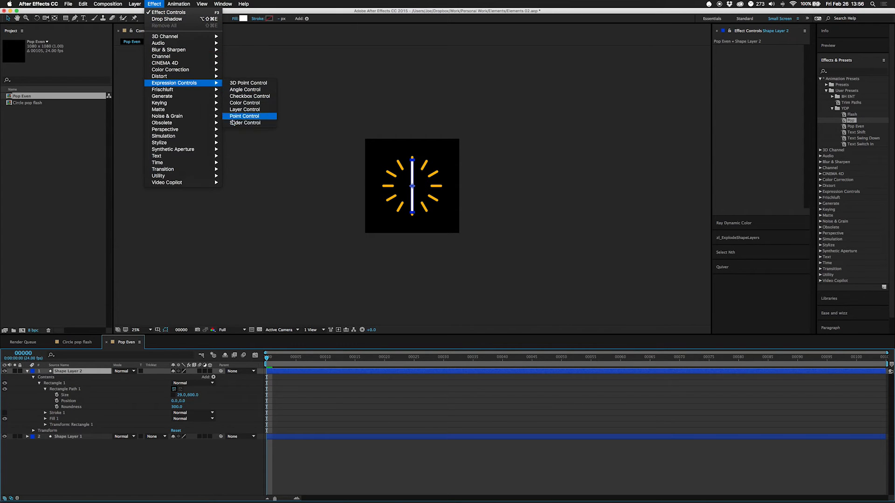
click(239, 123)
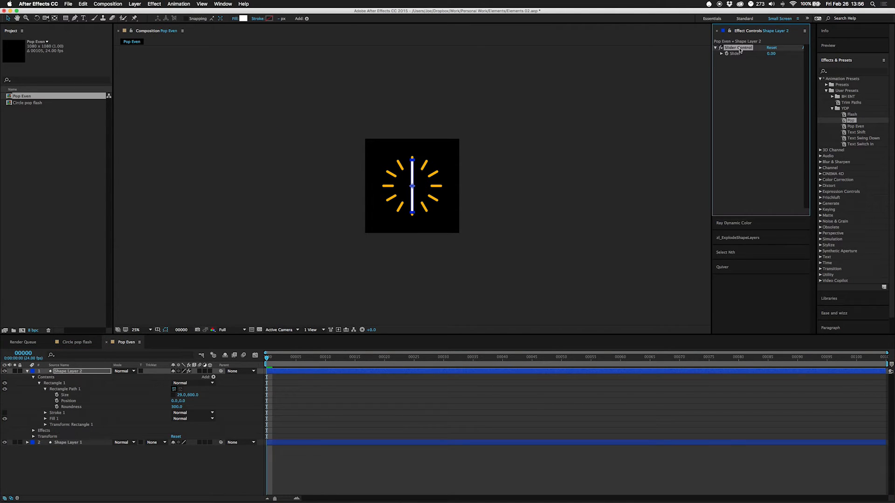
key(super+d)
key(super+d)
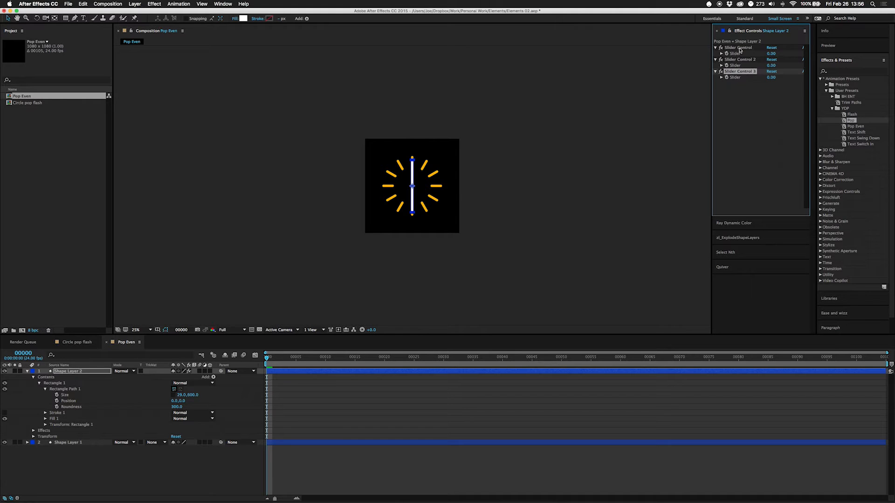
key(super+d)
- Rename the first Slider Control on Shape Layer 2 as Thickness
click(741, 48)
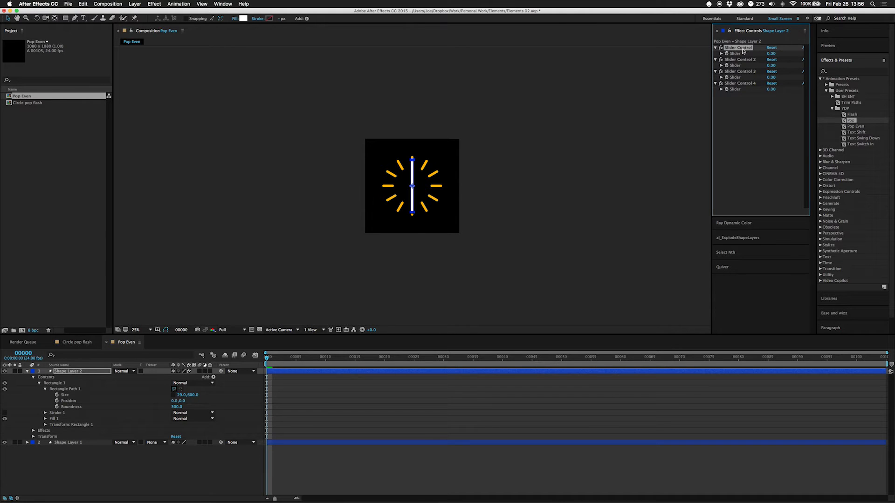
key(Return)
text(Thickness)
key(Return)
- Give the rectangle path's Size the expression x = effect("Thickness")("Slider"); [x,value[1]]; and set the Thickness slider to 25
alt+click(56, 396)
text(x =)
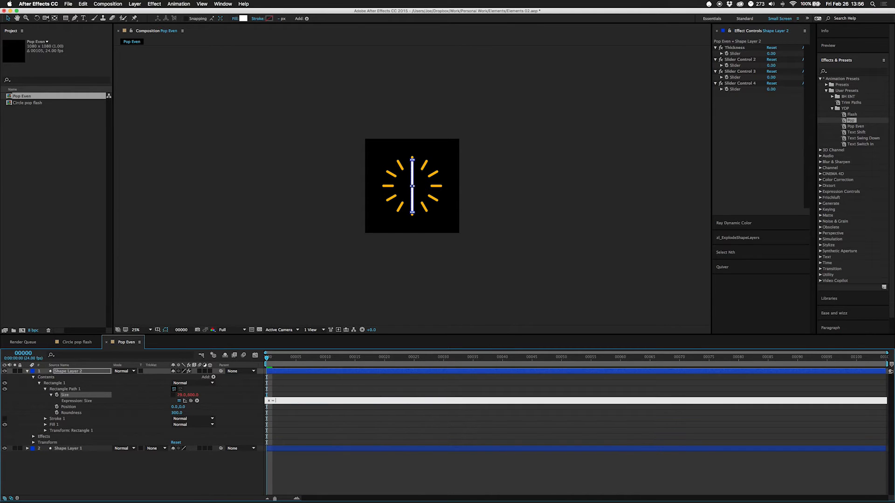
drag(191, 400, 736, 55)
key(Return)
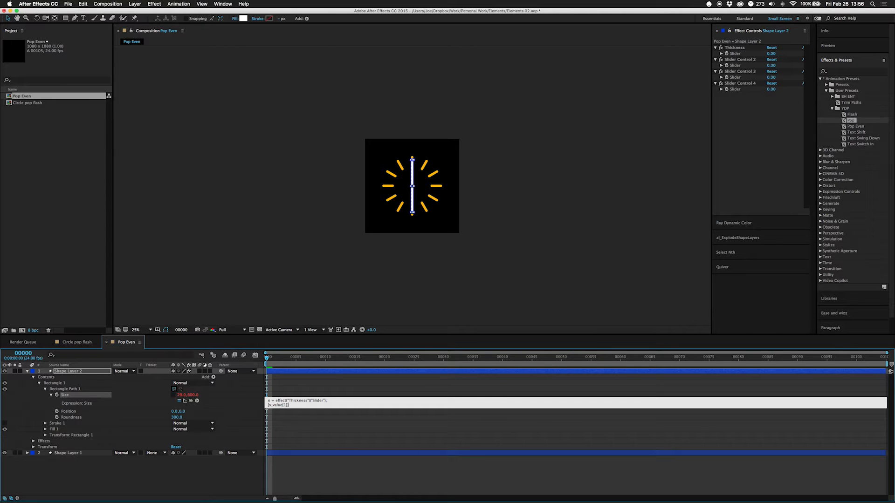
key(KP_Enter)
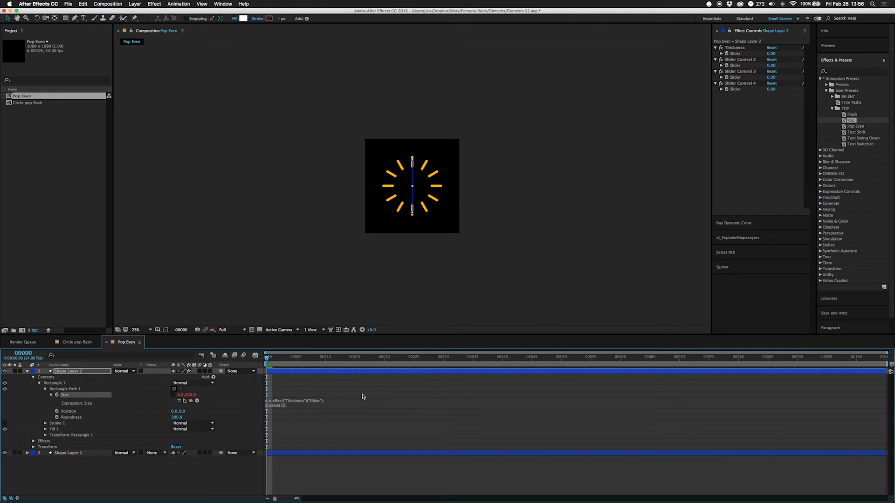
drag(771, 54, 778, 55)
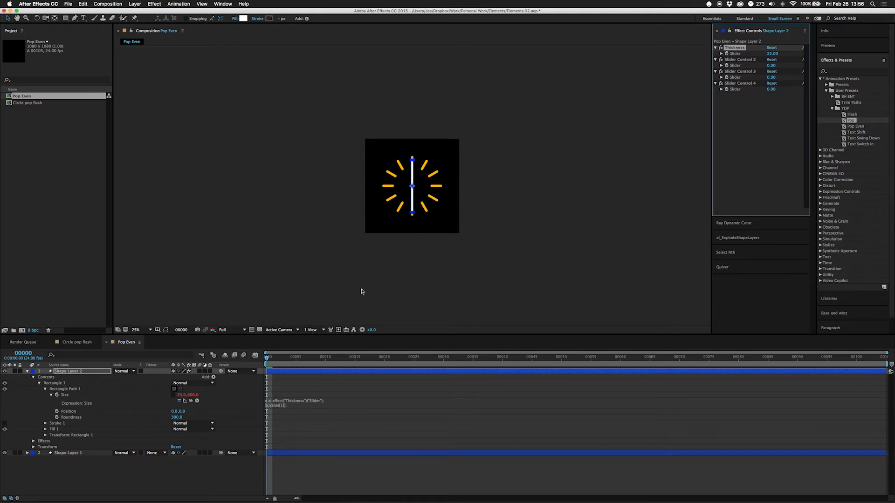
- Rename the second Slider Control on Shape Layer 2 as Length
click(738, 60)
key(Return)
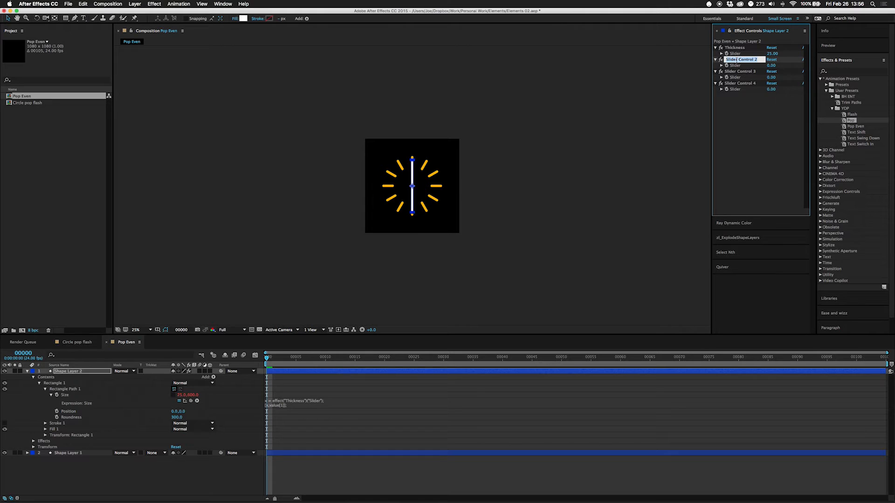
text(Length)
key(Return)
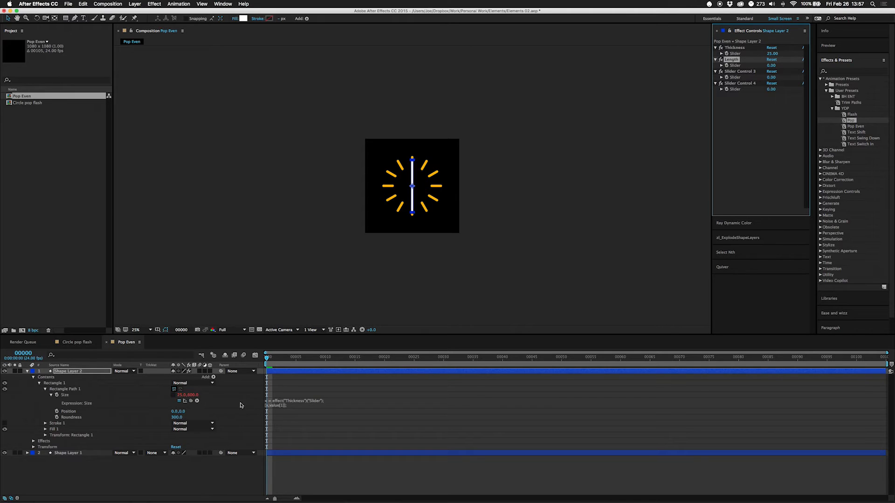
- Set the rectangle path's height to 0 and add a Size keyframe at frame 0
drag(190, 396, 194, 396)
click(193, 396)
text(0)
key(Return)
click(57, 395)
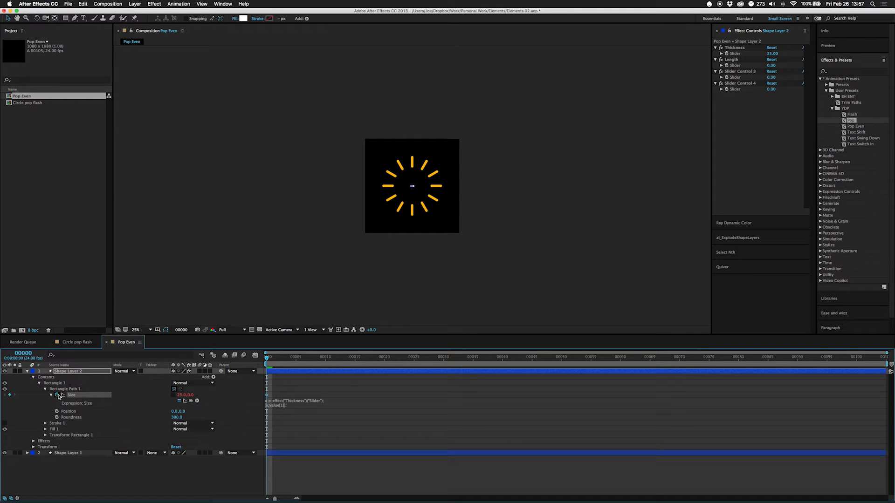
- Add a second Size keyframe at frame 7 with the rectangle path's height set to 1
key(space)
click(193, 396)
text(1)
key(Return)
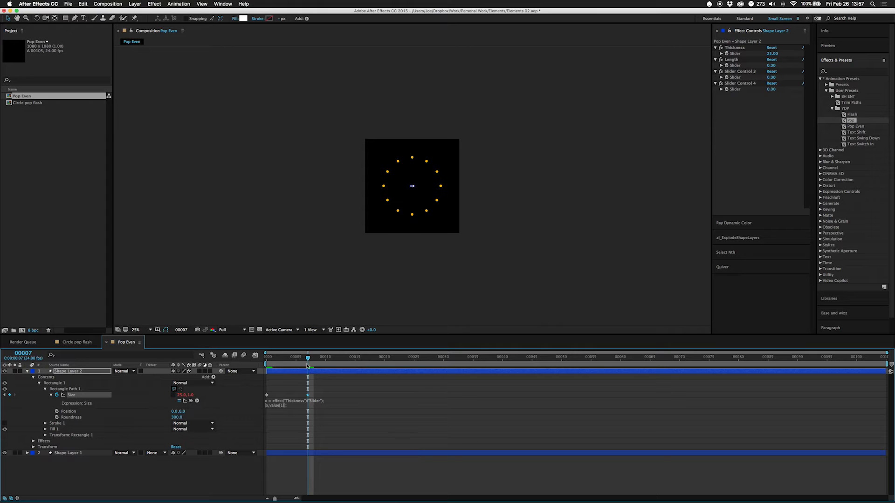
mouse_move(308, 358)
mouse_down()
mouse_move(249, 363)
mouse_move(313, 366)
mouse_move(307, 361)
mouse_up()
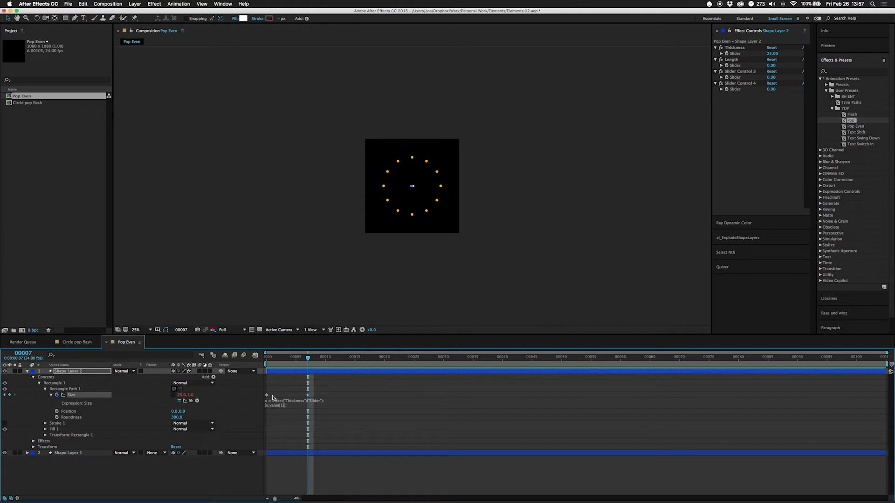
- Give the rectangle's transform Position the expression y = content("Rectangle 1").content("Rectangle Path 1").size[1]/2; [value[0],-y]; and scrub the timeline to check it
click(46, 436)
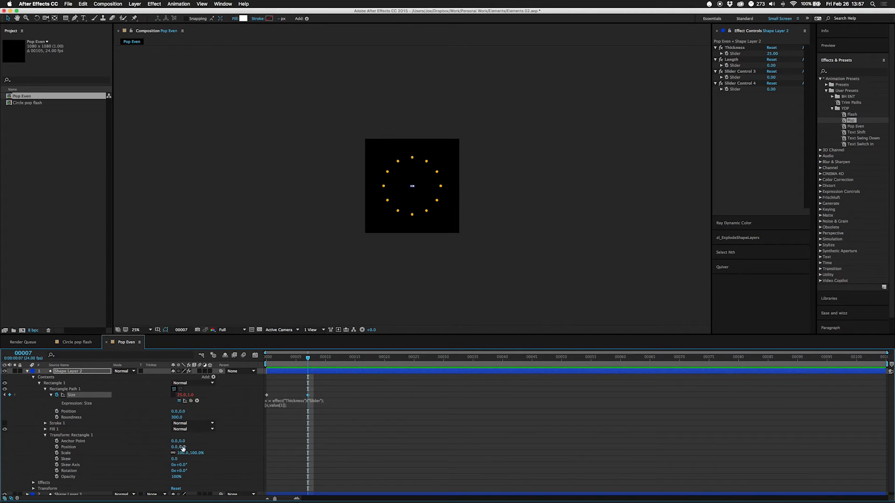
alt+click(57, 447)
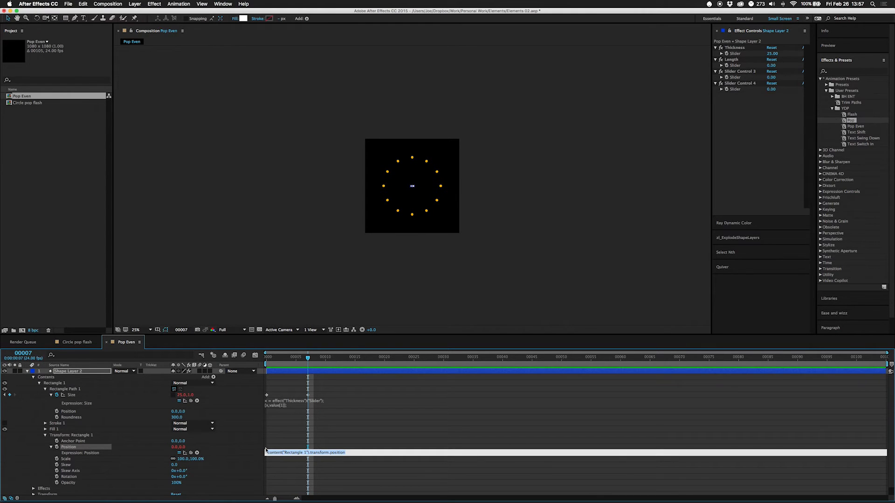
text(v)
drag(191, 453, 191, 396)
text(/2;)
key(Return)
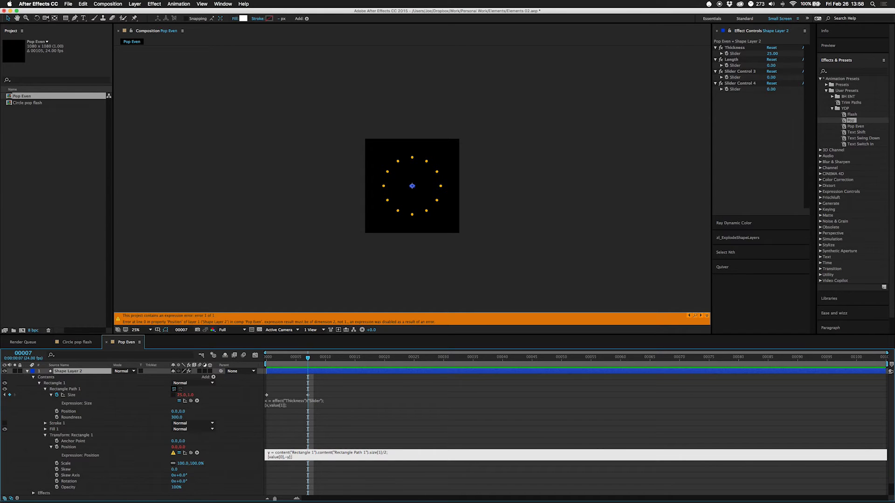
key(KP_Enter)
mouse_move(307, 359)
mouse_down()
mouse_move(282, 359)
mouse_move(307, 359)
mouse_up()
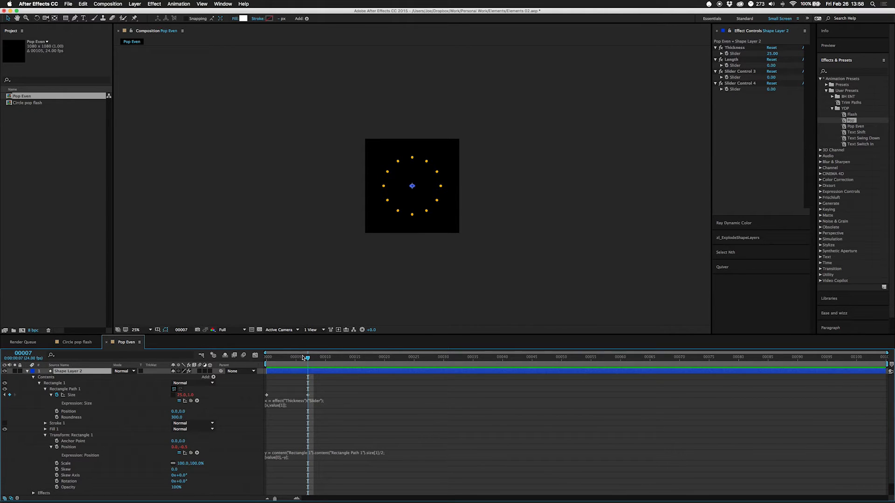
- Set the Length slider on Shape Layer 2 to 40
click(772, 66)
text(40)
key(Return)
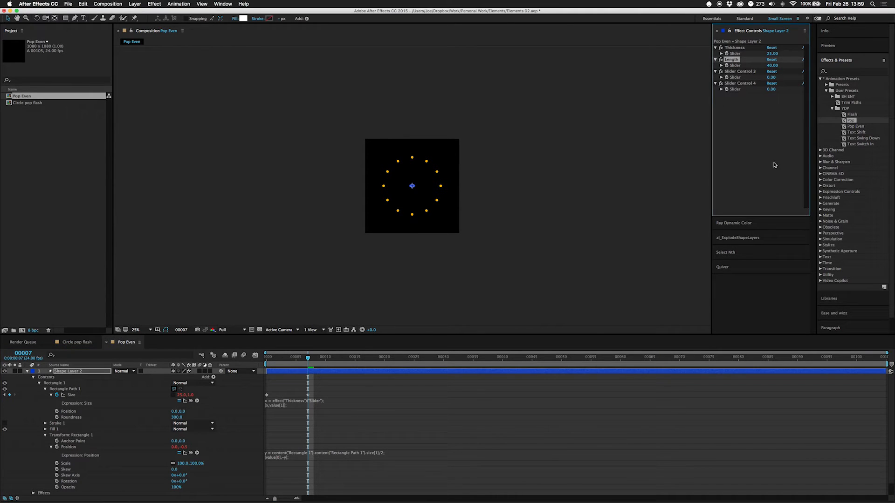
- Extend the rectangle path's Size expression with L = effect("Length")("Slider"); and [x,value[1]*L]; and set the Length slider to 305
click(282, 407)
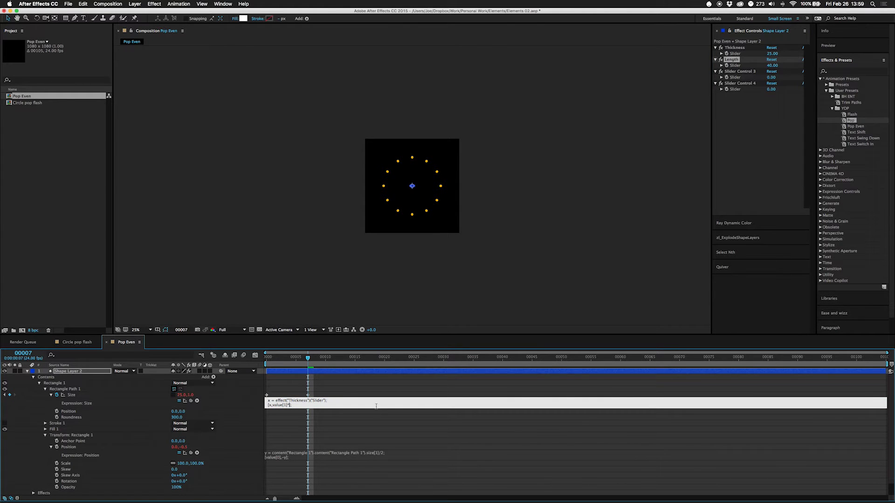
key(Return)
drag(192, 401, 734, 67)
key(Return)
text([x,value[1]*l];)
text(L)
key(KP_Enter)
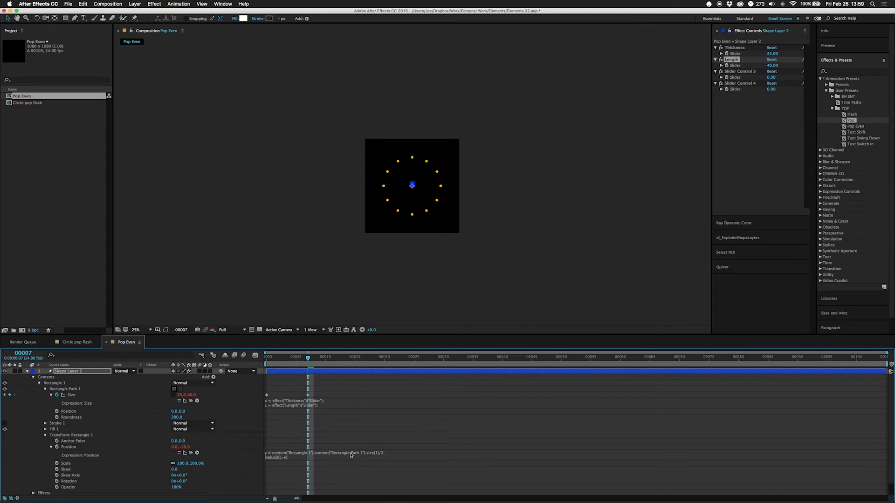
drag(773, 66, 852, 55)
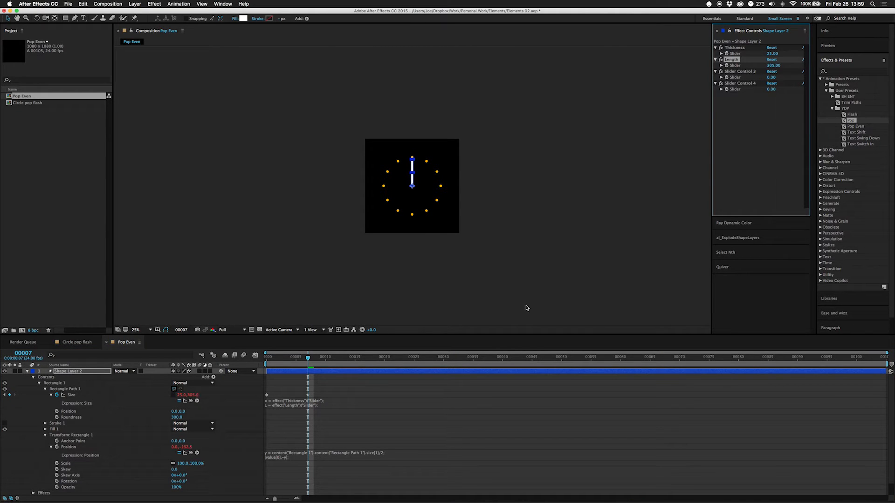
- Rename Slider Control 3 on Shape Layer 2 as Radius and return to frame 0
click(735, 72)
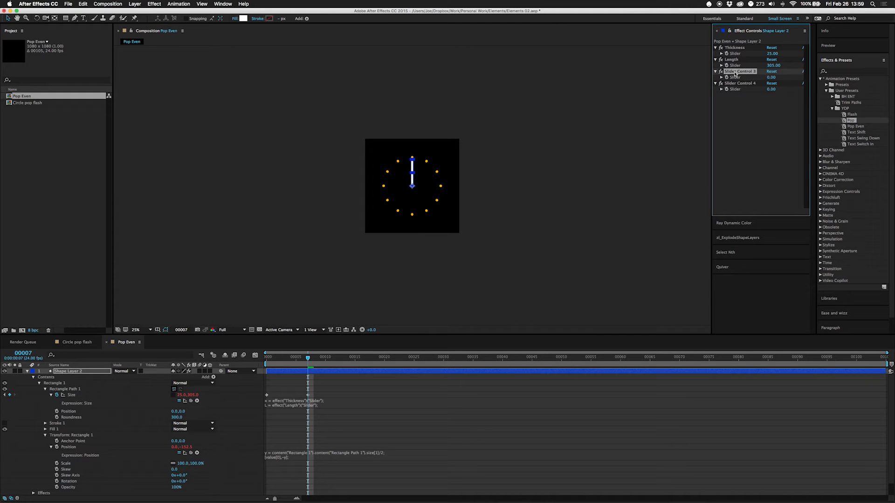
key(Return)
text(Radius)
key(Return)
drag(286, 363, 248, 366)
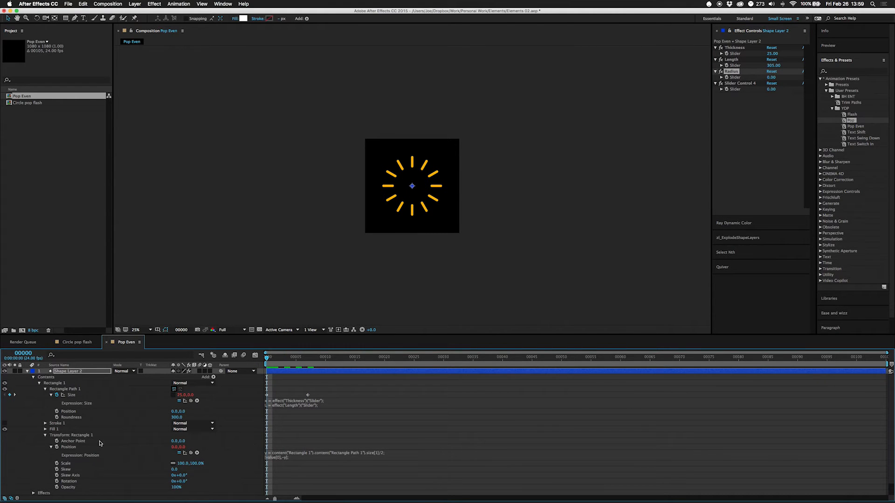
- Give the rectangle's transform Anchor Point the expression r = effect("Radius")("Slider"); [value[0],r];
click(70, 442)
alt+click(56, 441)
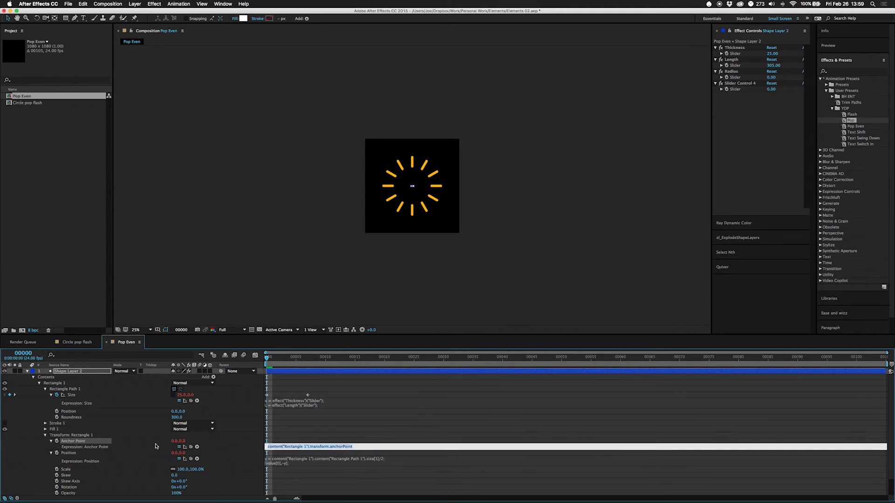
text(r =)
drag(191, 447, 730, 78)
text(;)
key(Return)
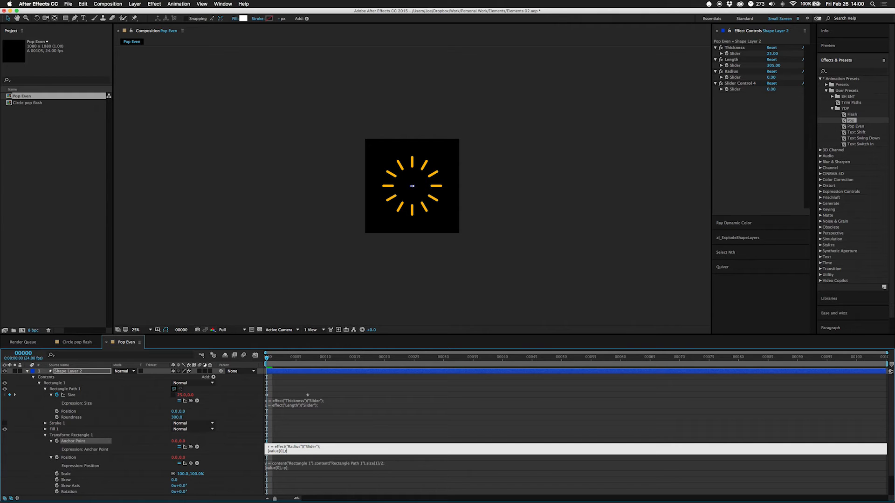
key(KP_Enter)
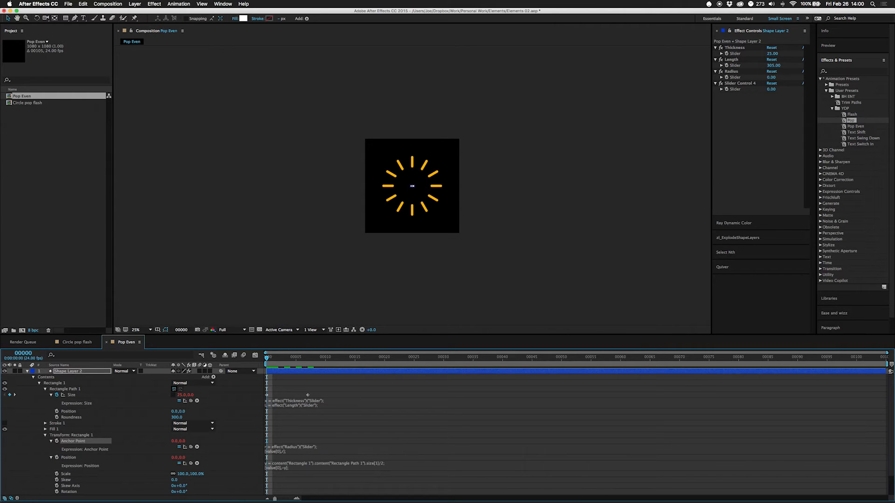
- Test the anchor offset at frame 4 by setting the Radius slider to 82, and scrub back to frame 0
drag(271, 358, 290, 359)
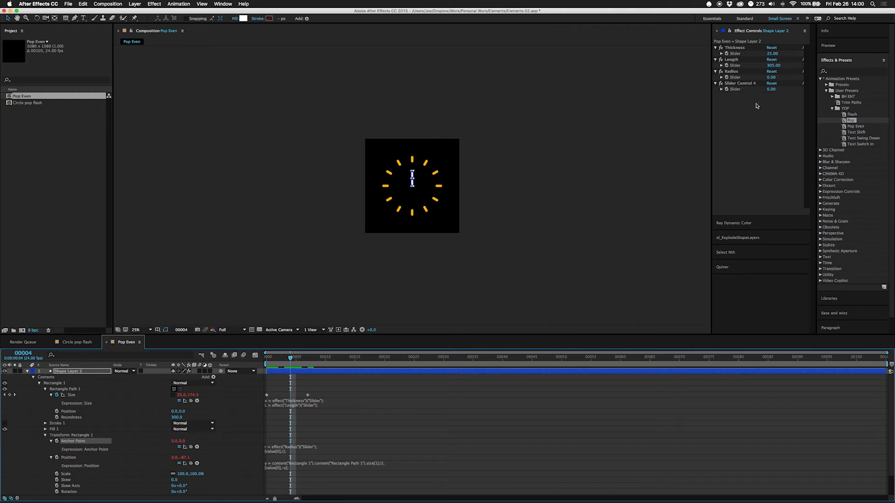
drag(772, 77, 811, 70)
drag(290, 357, 249, 364)
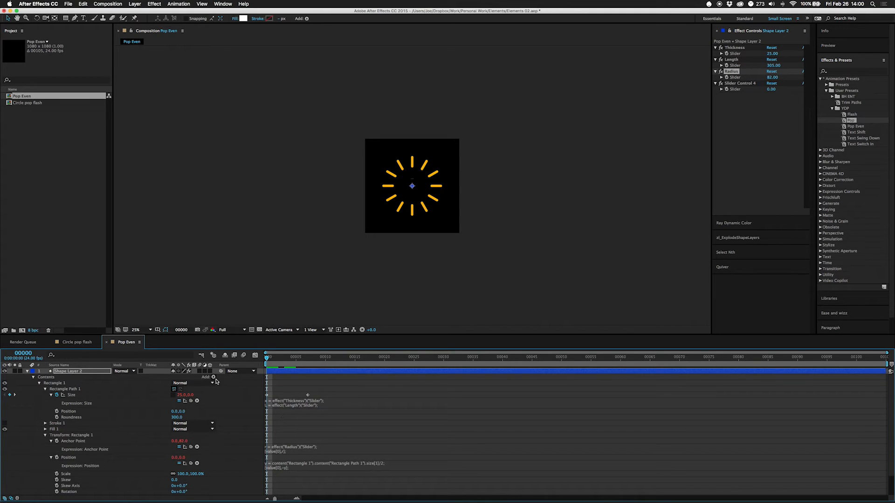
- With the Size animation temporarily cleared from frame 0, set the Radius slider to 207 and the Length slider to 134, and restore the Size keyframes
click(307, 394)
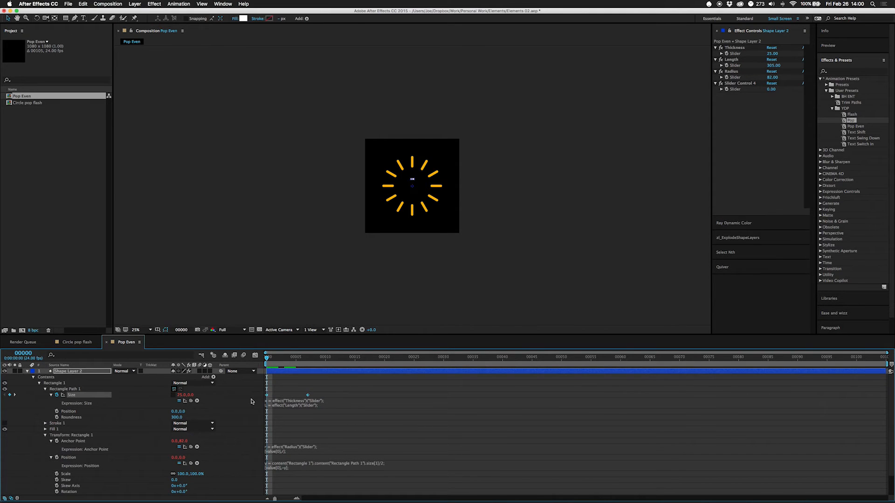
key(Delete)
drag(771, 77, 804, 67)
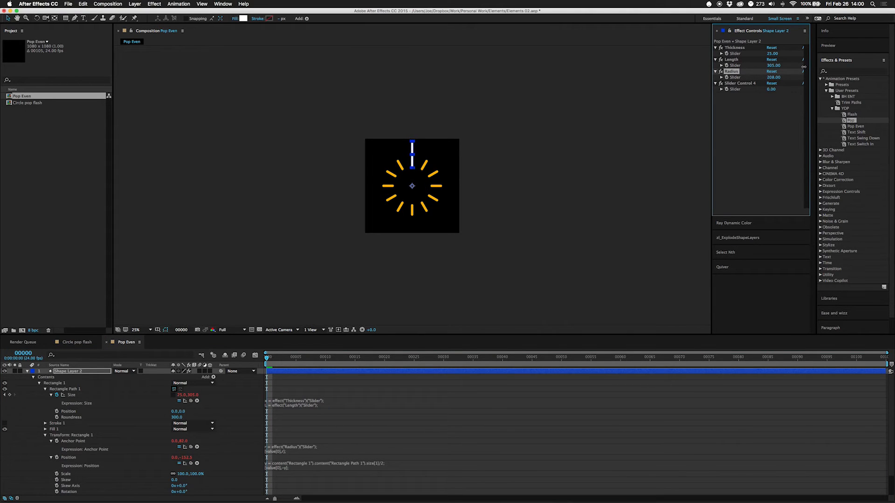
drag(768, 66, 721, 72)
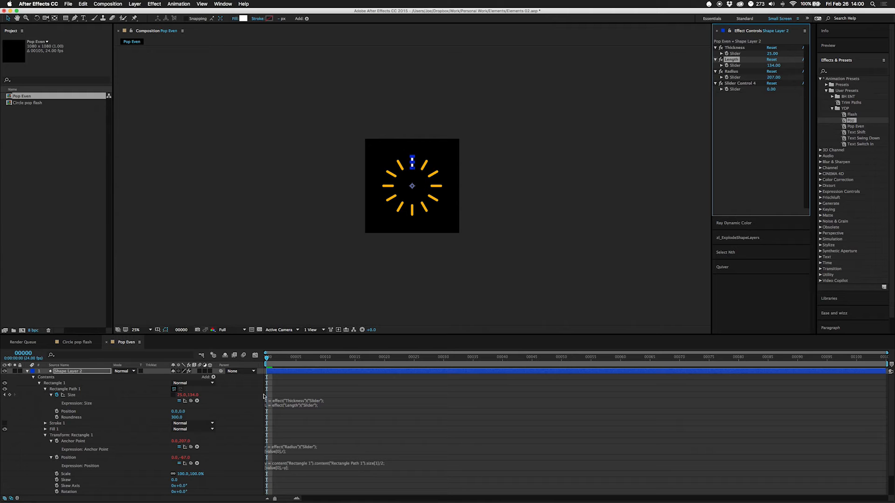
click(73, 396)
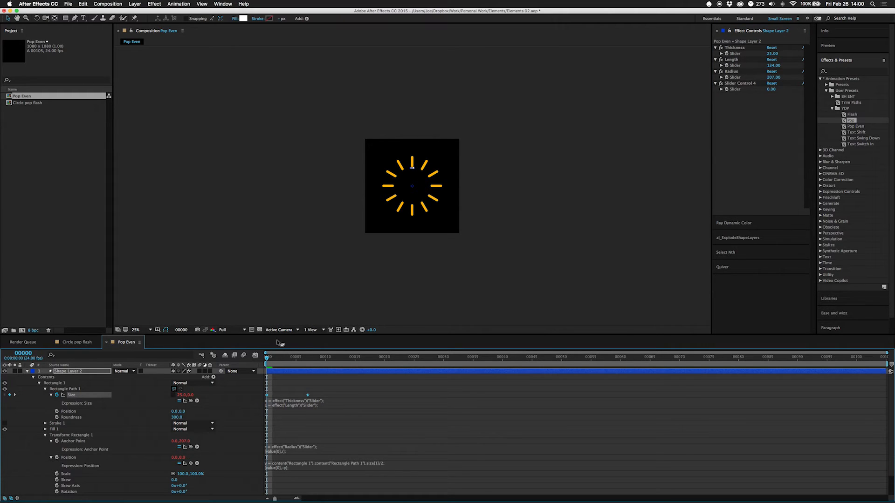
- Add an Anchor Point keyframe for the rectangle's transform at frame 7 and turn off its expression
drag(270, 358, 308, 370)
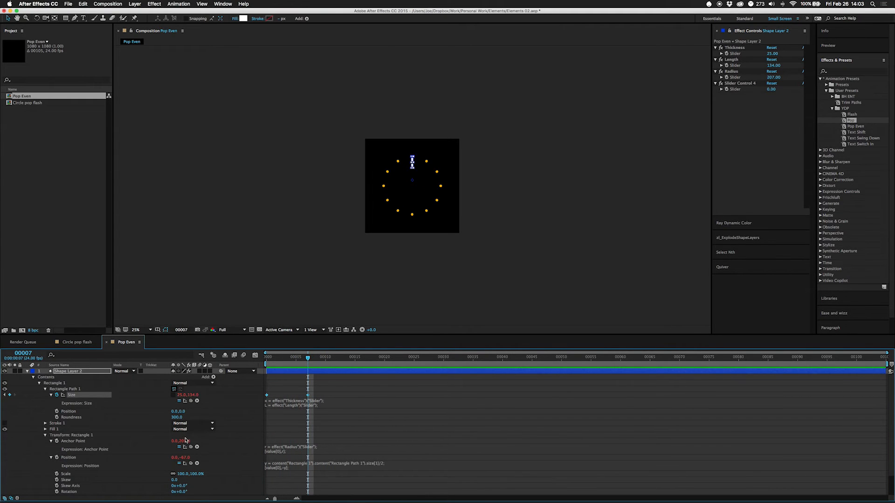
click(57, 441)
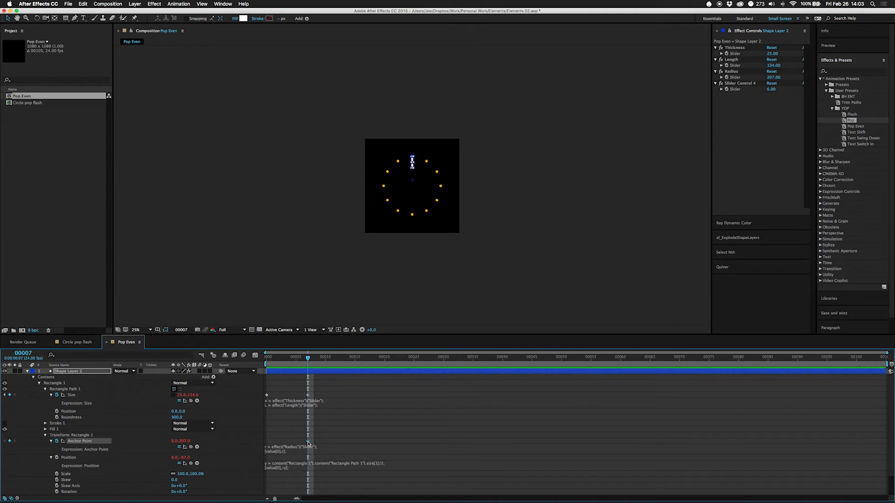
click(179, 447)
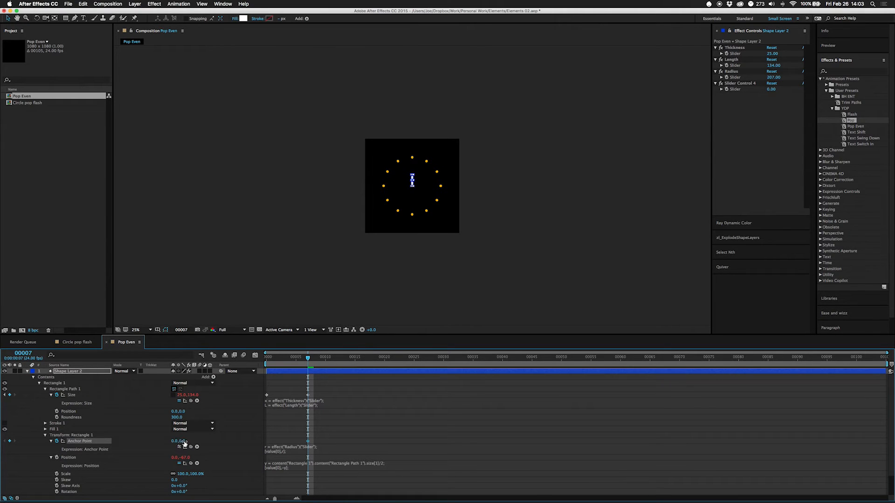
- Add a second Anchor Point keyframe with the Y value set to 1 and move it to frame 8
key(space)
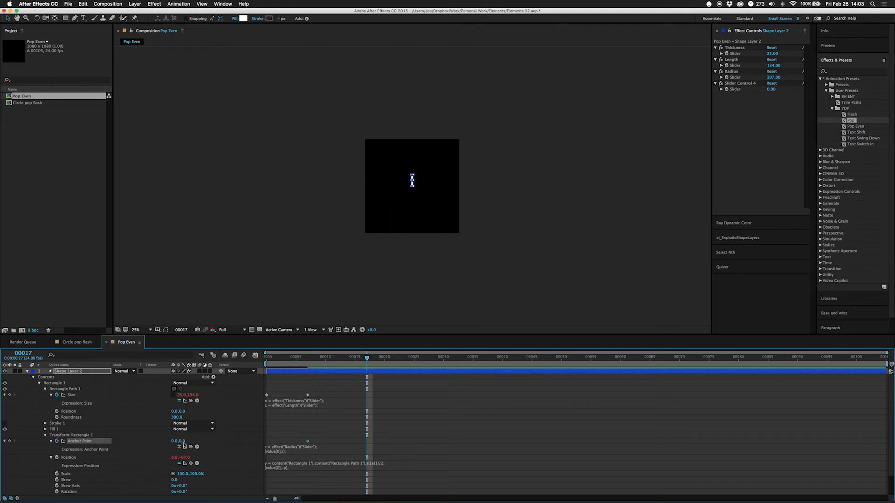
drag(183, 441, 185, 441)
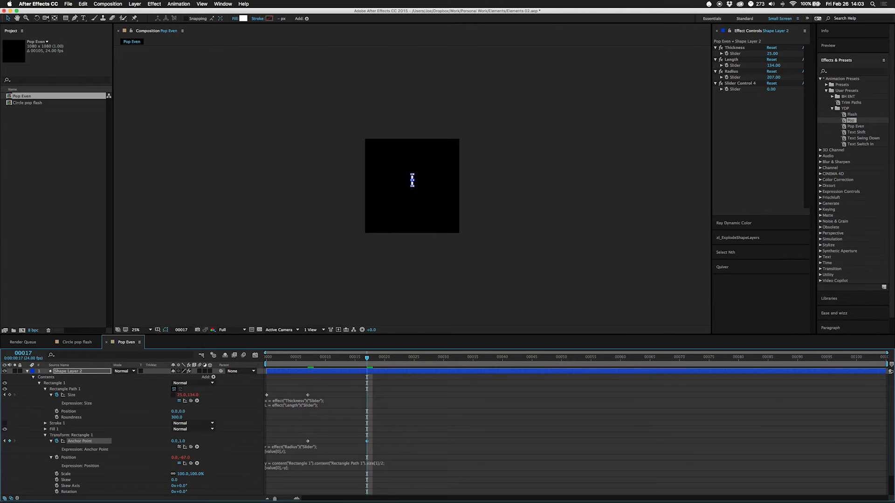
mouse_move(328, 363)
mouse_down()
mouse_move(285, 360)
mouse_move(314, 360)
mouse_up()
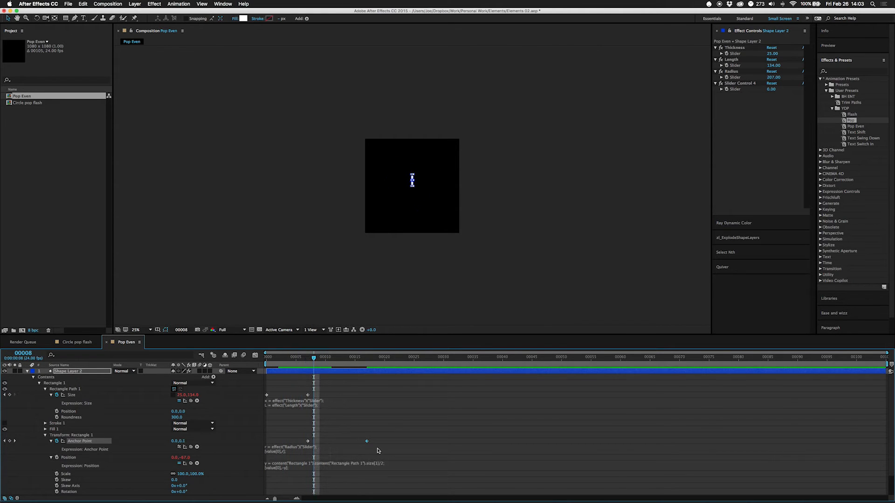
click(313, 442)
click(298, 361)
mouse_move(298, 360)
mouse_down()
mouse_move(320, 360)
mouse_move(302, 361)
mouse_move(313, 369)
mouse_up()
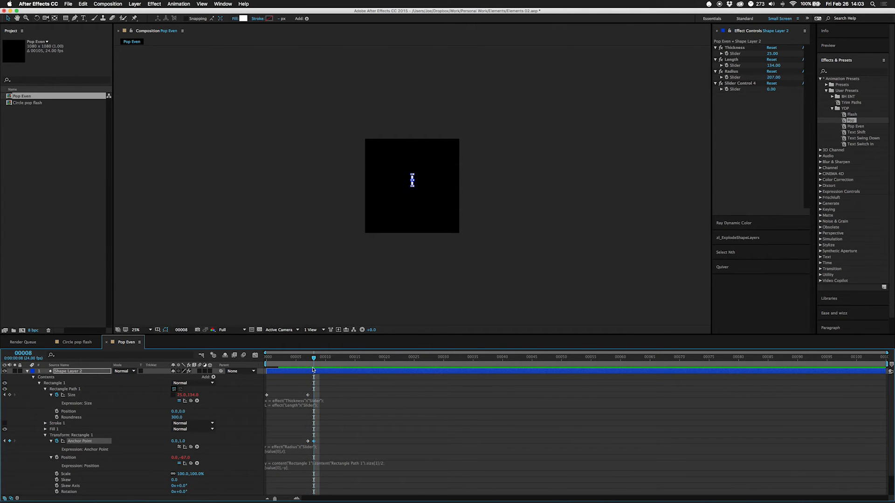
- Extend the Anchor Point expression with L = effect("Length")("Slider"); and make its Y value the radius plus value[1] multiplied by L
click(281, 452)
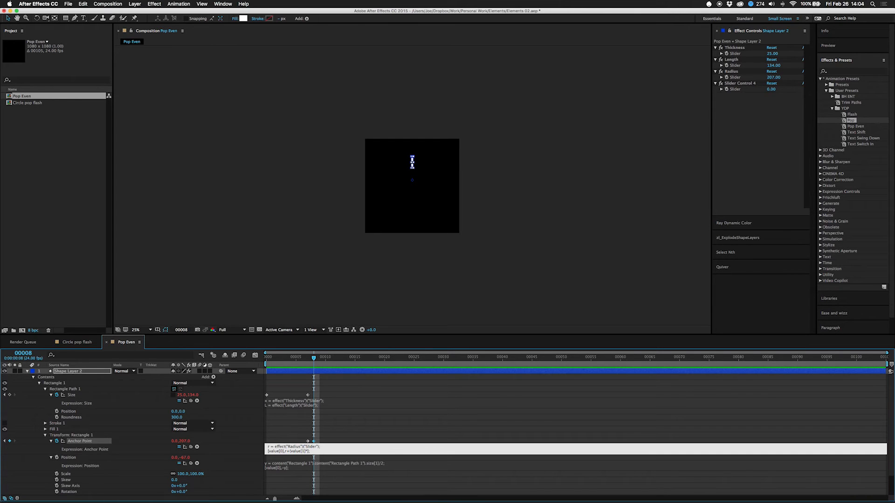
key(Return)
drag(190, 447, 733, 69)
key(Down)
key(Left)
key(Left)
key(KP_Enter)
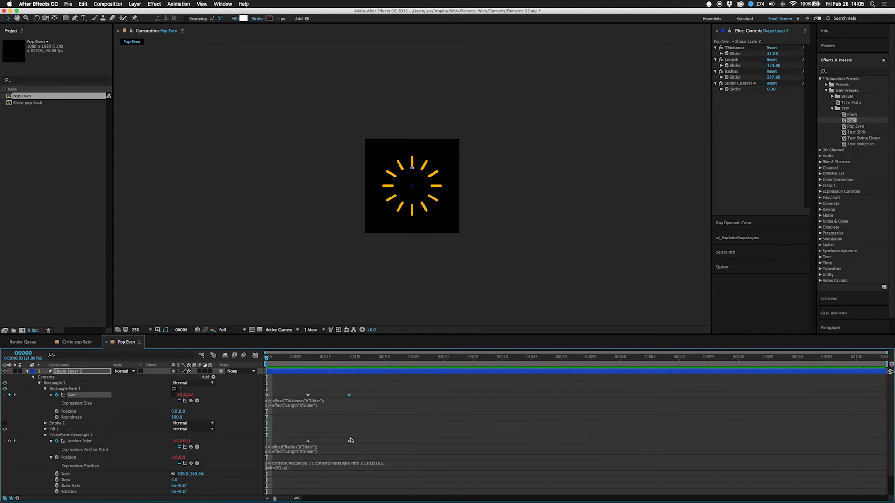
- Delete the rectangle path's Size keyframe at frame 0
drag(354, 439, 303, 447)
click(285, 421)
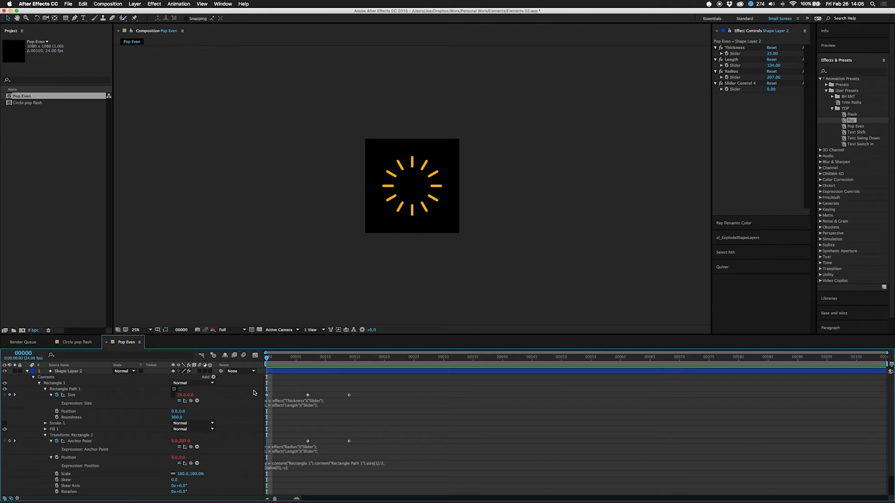
drag(267, 358, 246, 366)
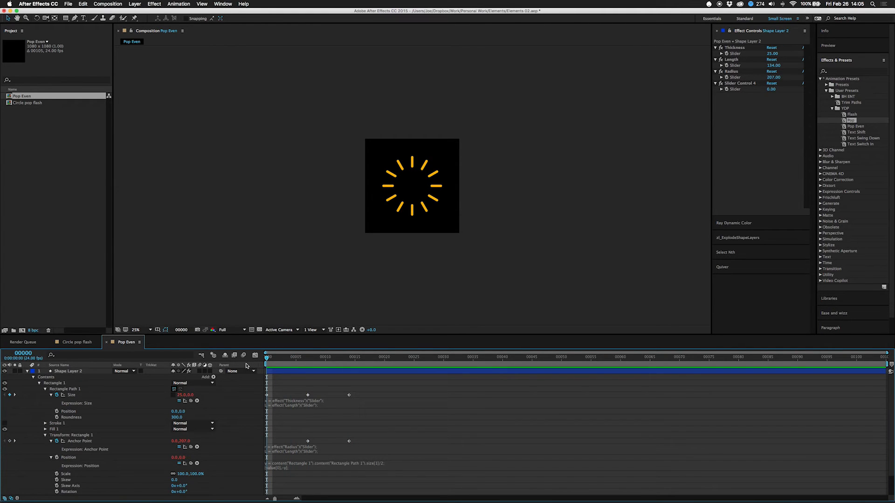
click(266, 395)
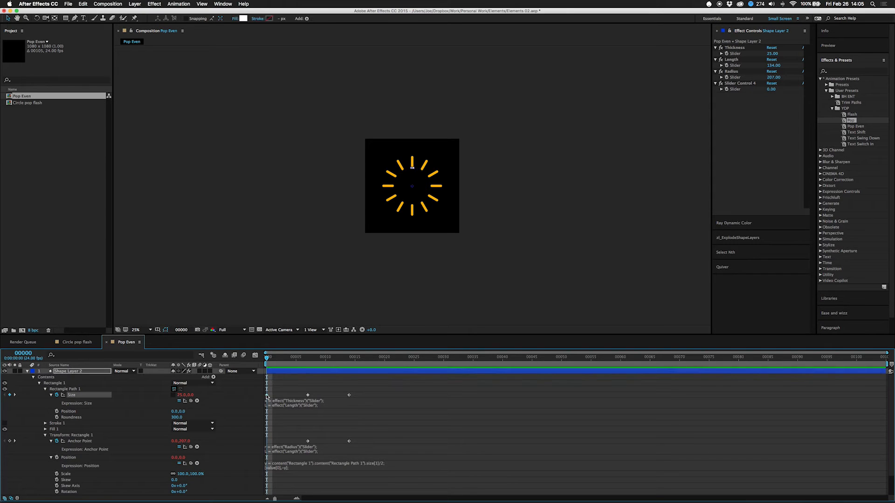
key(Delete)
- Move the remaining Size and Anchor Point keyframes together so the first pair sits at frame 0
drag(366, 395, 304, 450)
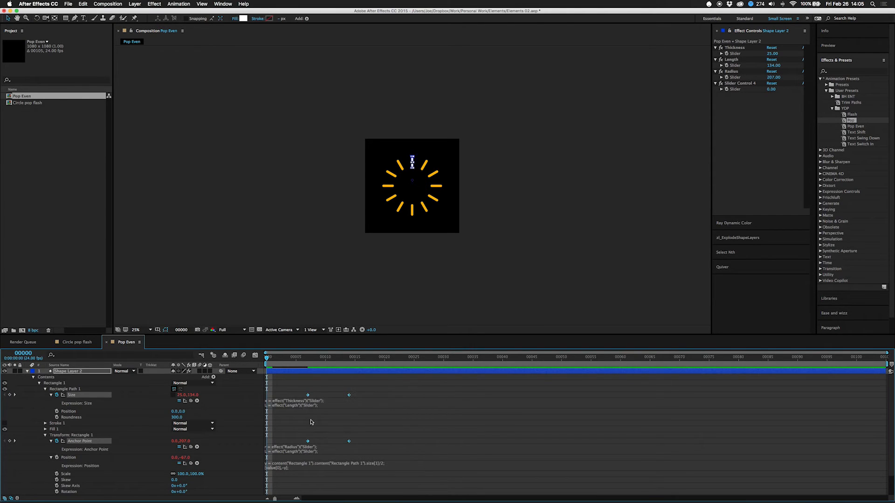
click(308, 360)
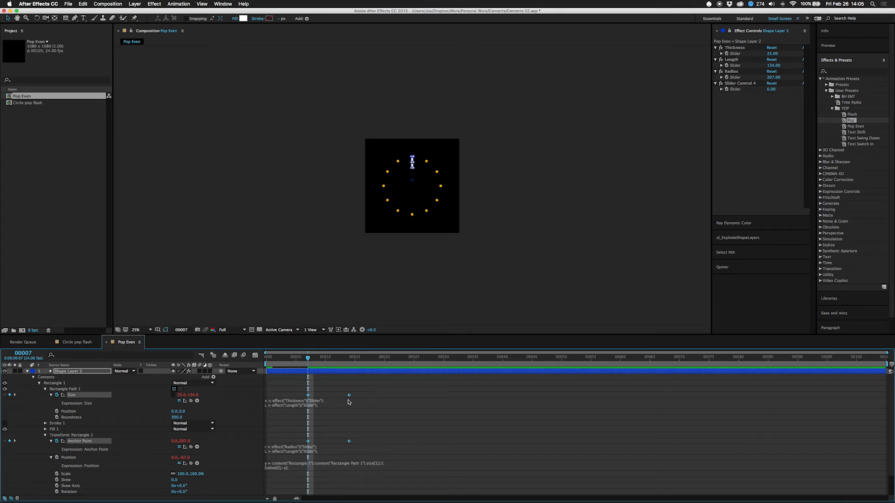
drag(309, 396, 268, 398)
drag(273, 361, 245, 370)
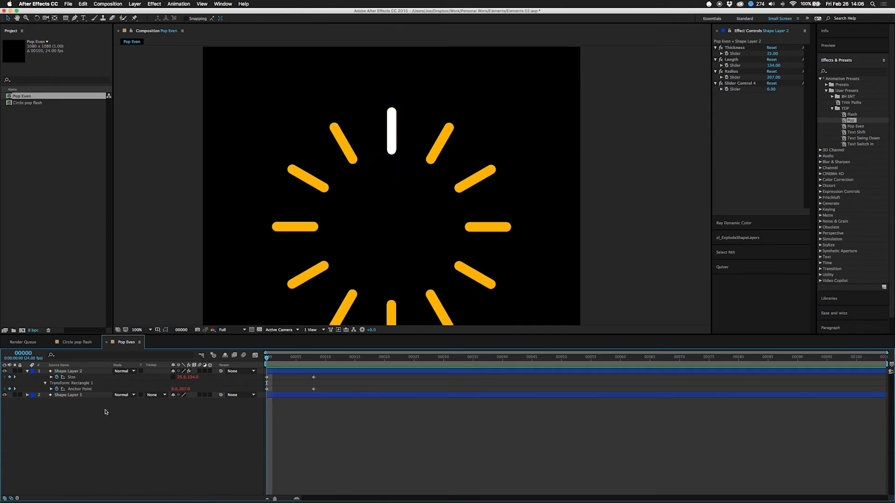
- Collapse the Rectangle 1 group and add a Repeater to the contents of Shape Layer 2
click(67, 371)
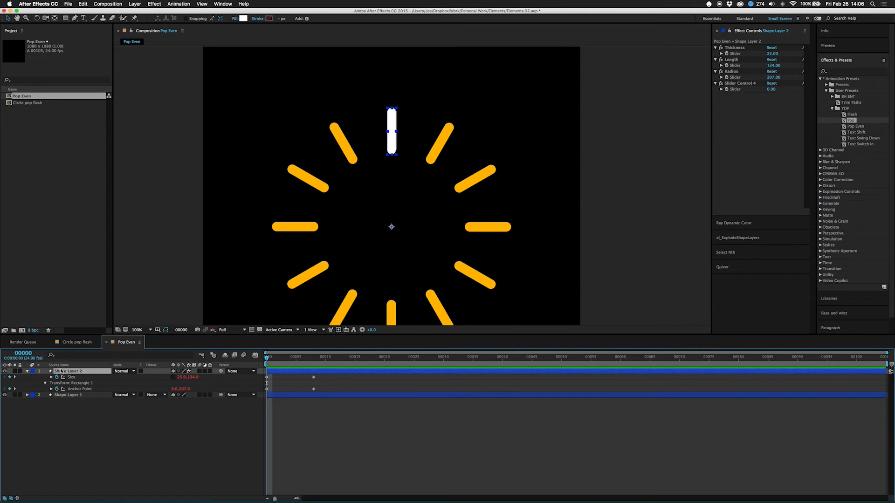
click(28, 371)
click(28, 372)
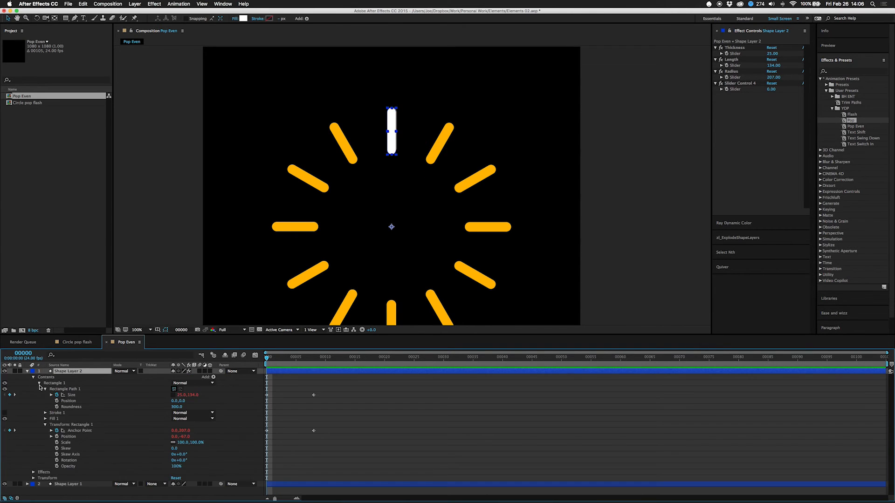
click(40, 383)
click(214, 377)
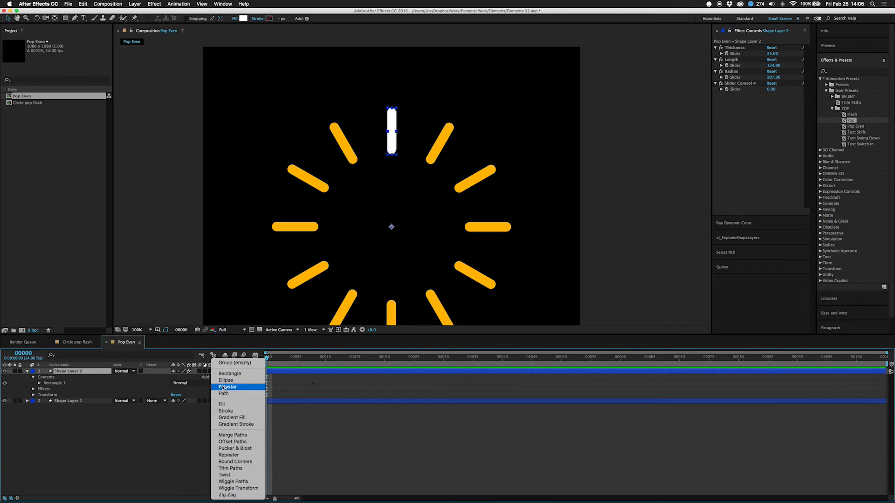
click(226, 455)
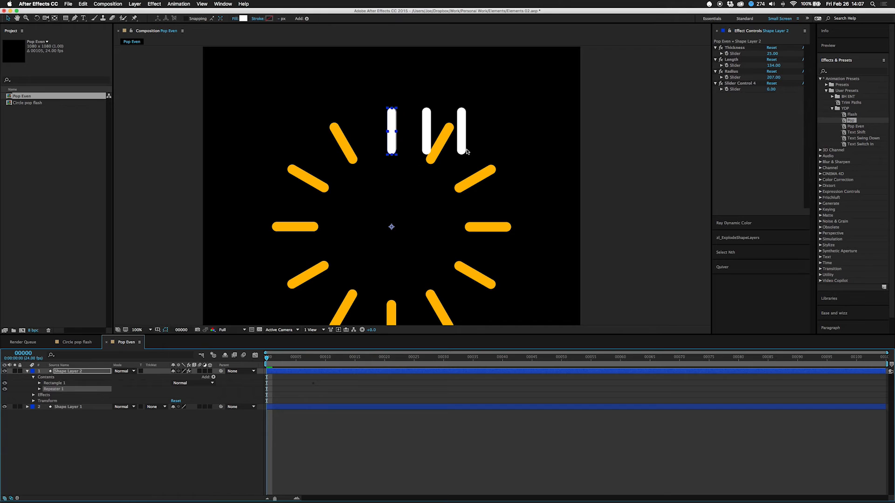
- Expand Repeater 1 and its transform group, and set the repeater's Position to 0.0, 0.0
click(40, 389)
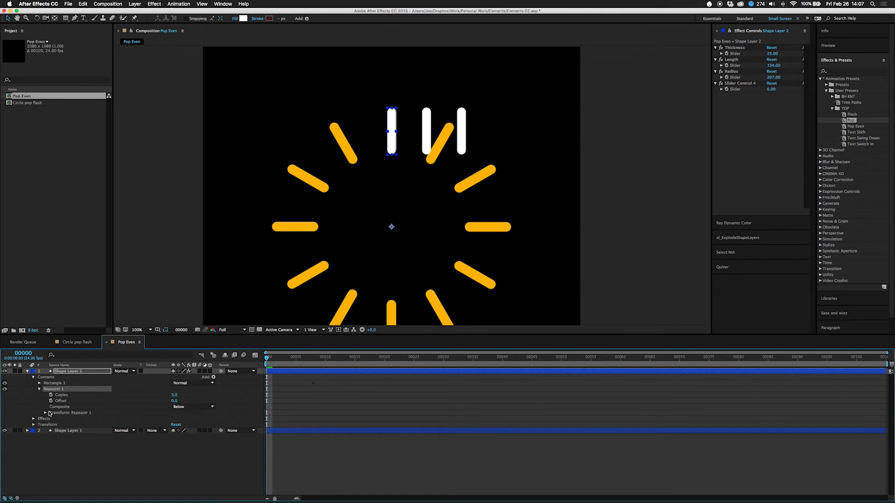
click(47, 413)
click(183, 430)
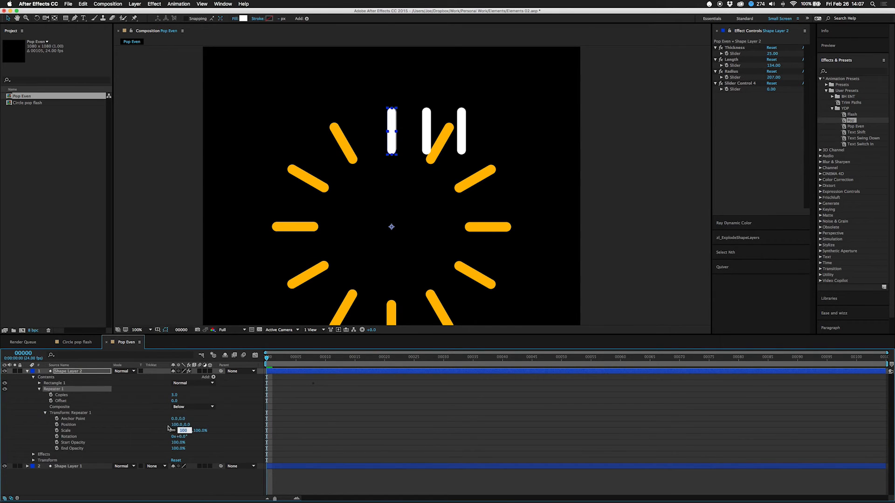
click(176, 425)
text(00)
key(Return)
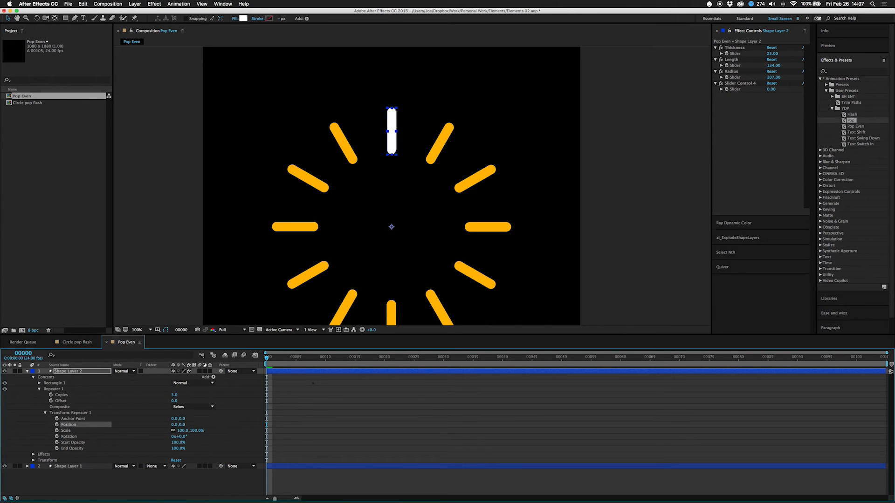
- Set the repeater's Rotation to 30° and its Copies to 12 to form a full circle of lines
click(181, 437)
key(Return)
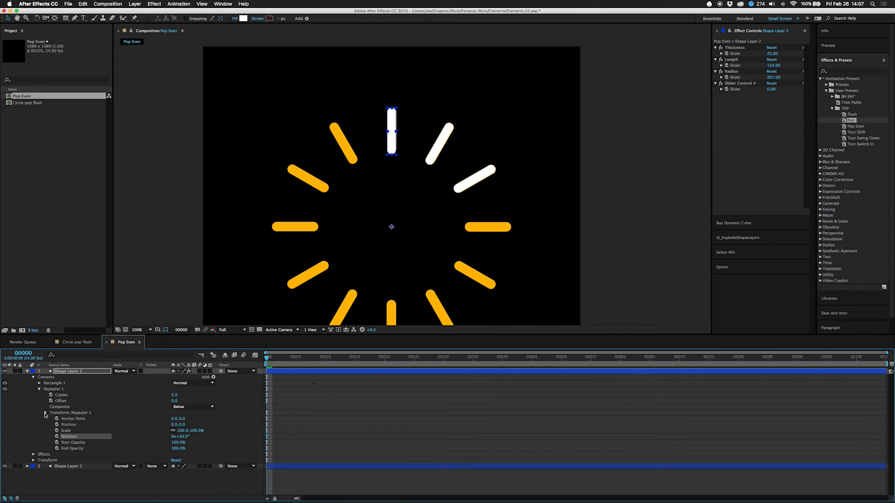
click(174, 395)
text(12)
key(Return)
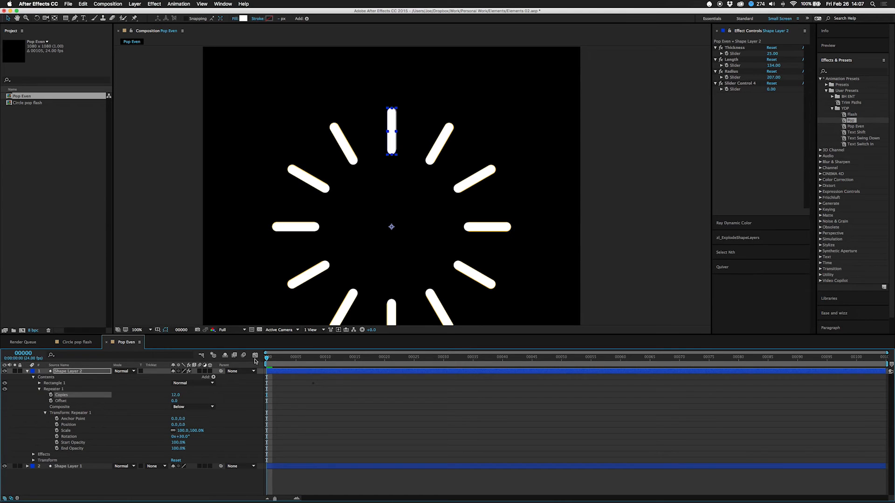
- Preview the animation of the repeated lines from the first frame
drag(268, 359, 201, 374)
key(space)
key(space)
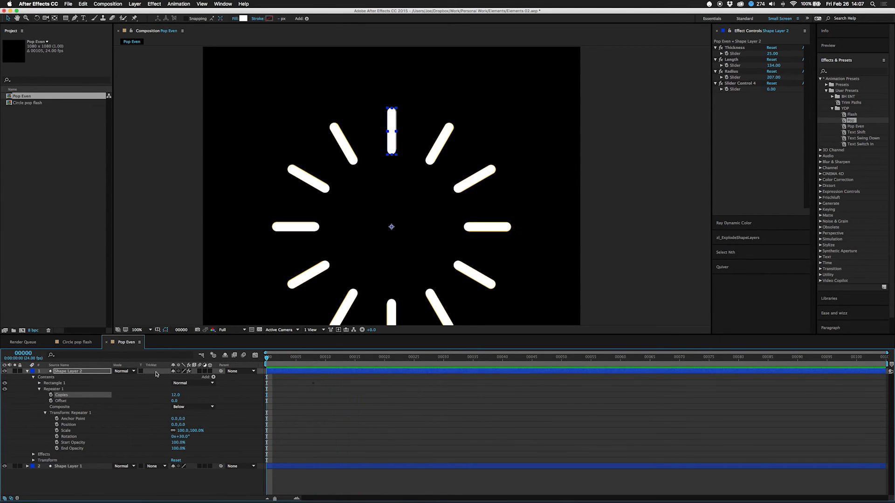
- Collapse Shape Layer 2 and delete the orange reference burst, Shape Layer 1
click(28, 371)
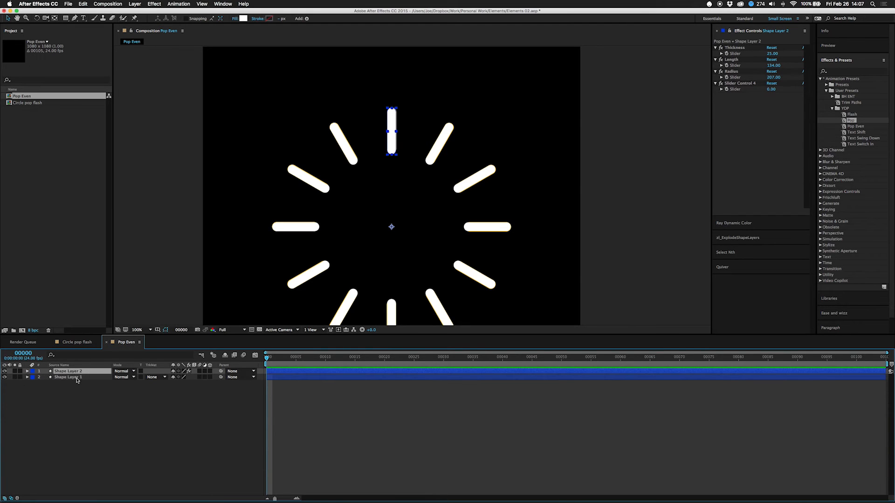
mouse_move(271, 359)
mouse_down()
mouse_move(289, 362)
mouse_move(260, 363)
mouse_up()
click(64, 377)
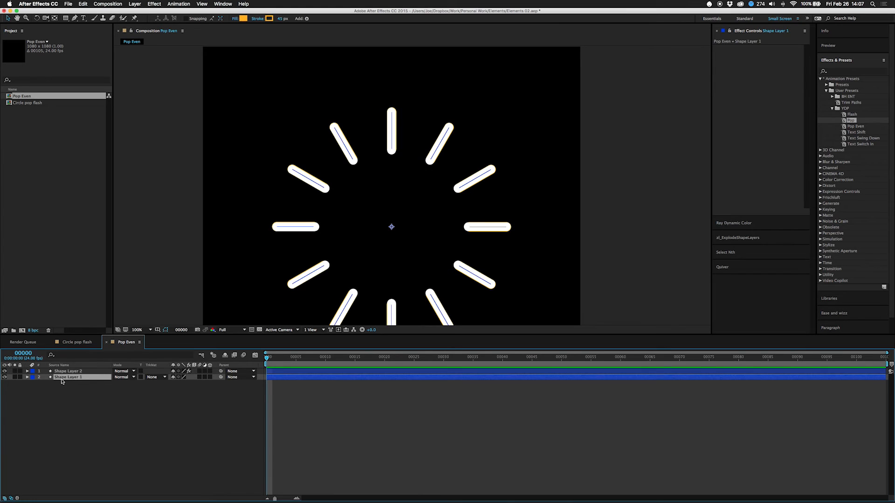
key(Delete)
click(67, 372)
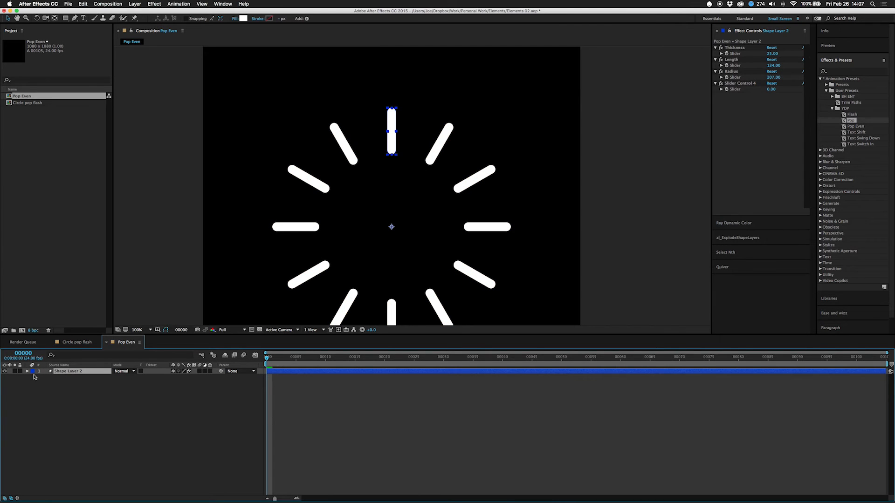
- Test the burst sliders with Radius at 39, Length at 346 and then Radius at 205, previewing the animation after each change
click(27, 372)
mouse_move(268, 360)
mouse_down()
mouse_move(336, 361)
mouse_move(279, 361)
mouse_up()
key(comma)
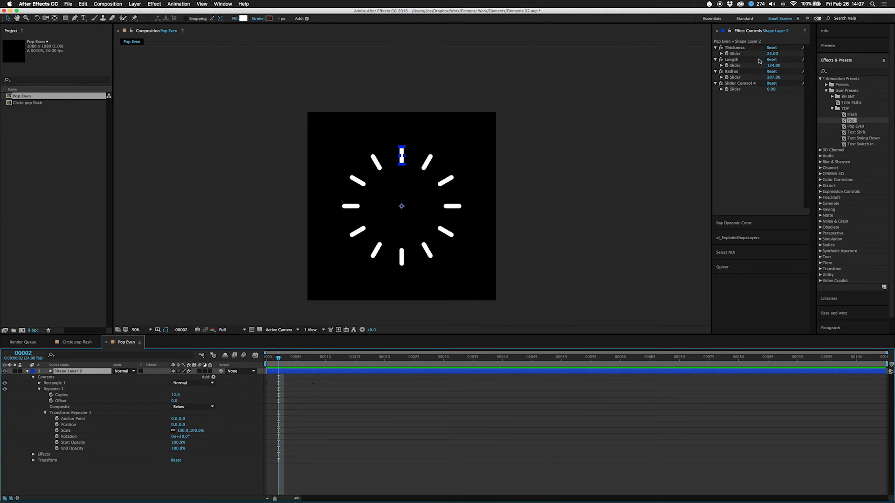
drag(774, 79, 719, 83)
drag(278, 359, 255, 361)
key(space)
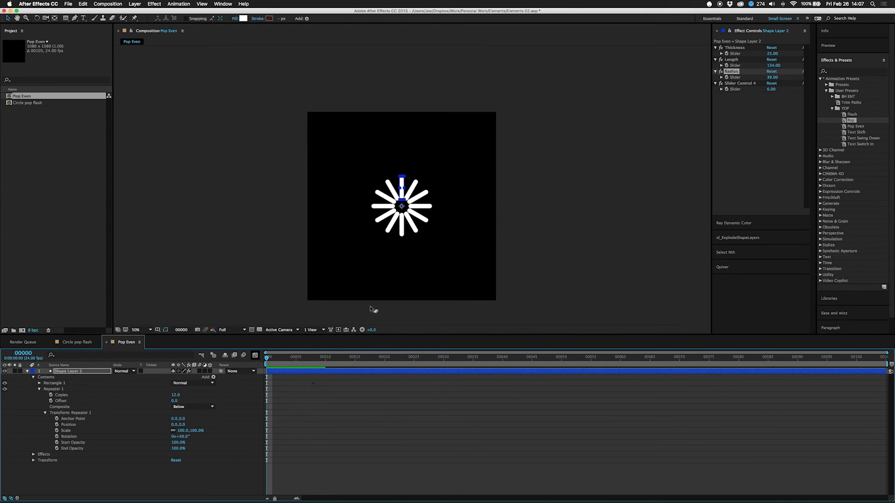
drag(803, 62, 840, 62)
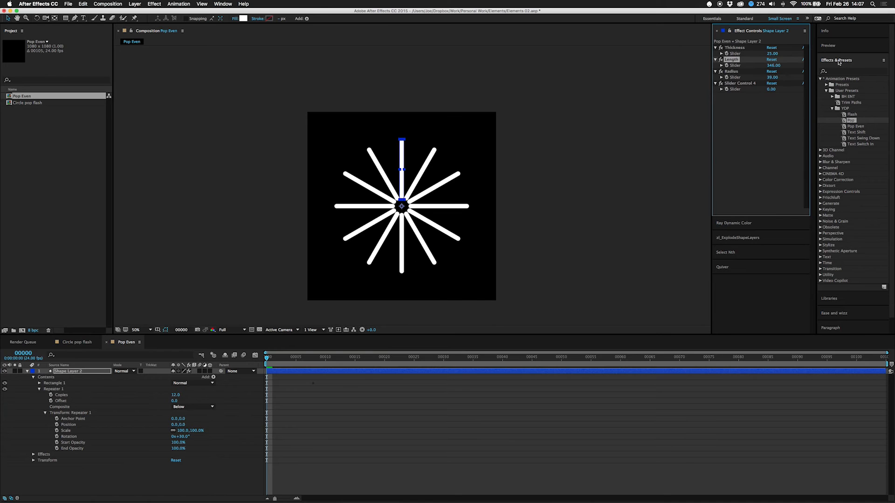
drag(773, 78, 821, 75)
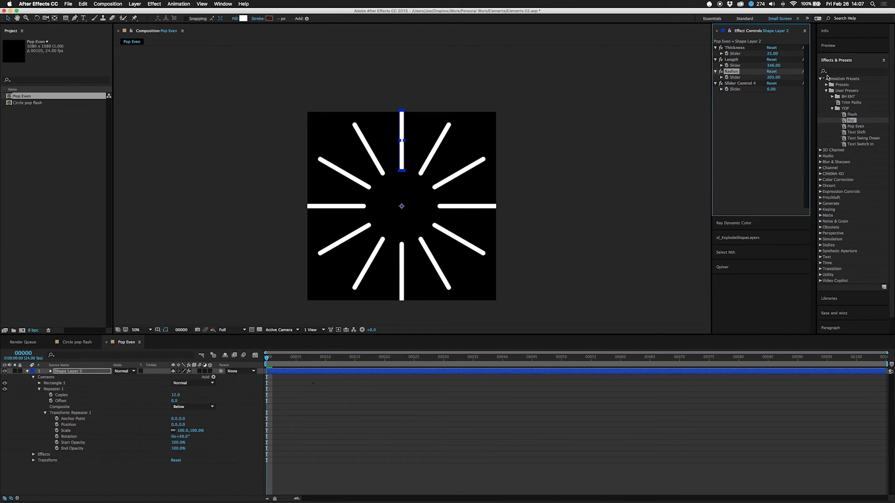
drag(268, 358, 237, 364)
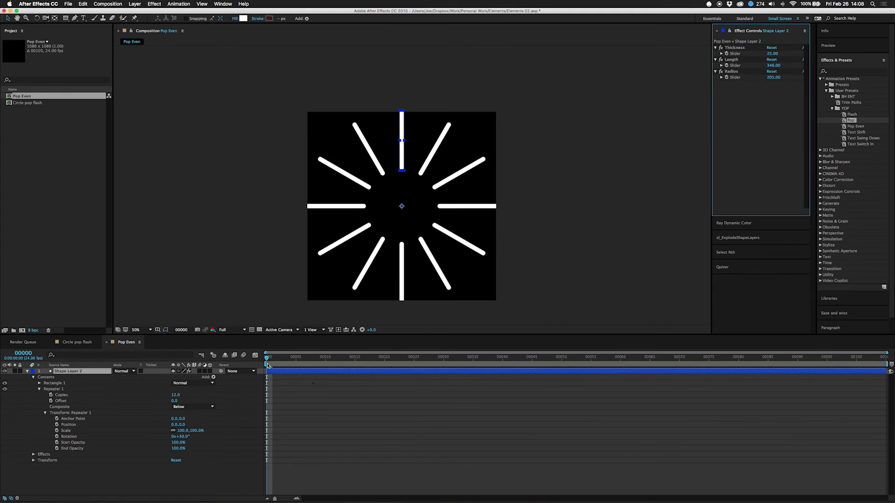
mouse_move(267, 359)
mouse_down()
mouse_move(358, 363)
mouse_move(251, 359)
mouse_up()
- Undo the slider tests and the deletion of Shape Layer 1, keeping the repeater's 30° rotation and 12 copies
key(super+z)
key(super+z)
key(super+z)
key(super+z)
key(super+z)
key(super+z)
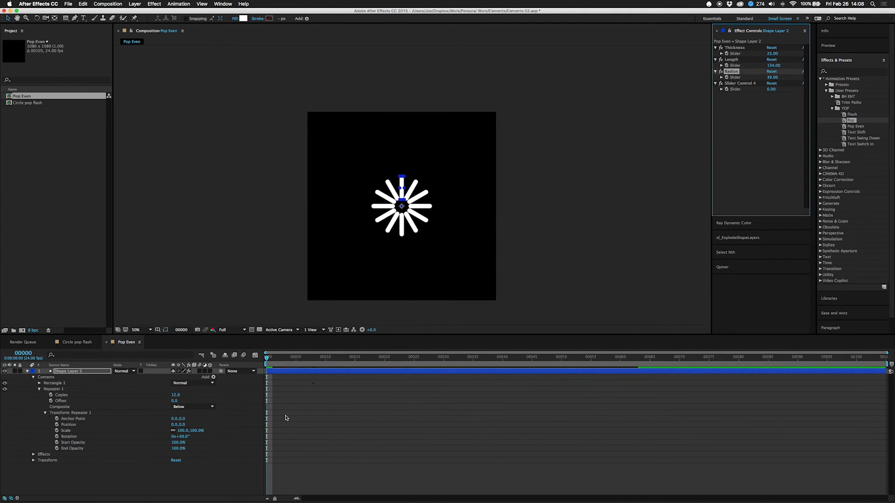
key(super+z)
key(super+z)
key(super+z)
key(super+z)
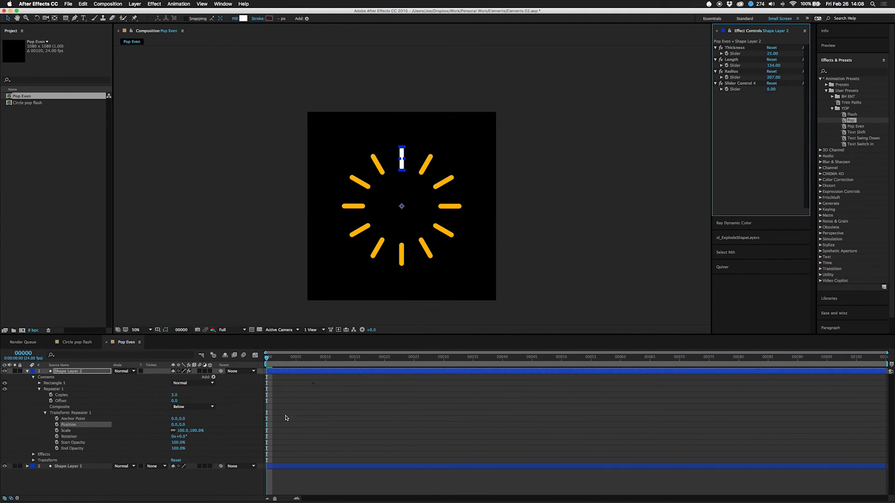
key(super+shift+z)
key(super+shift+z)
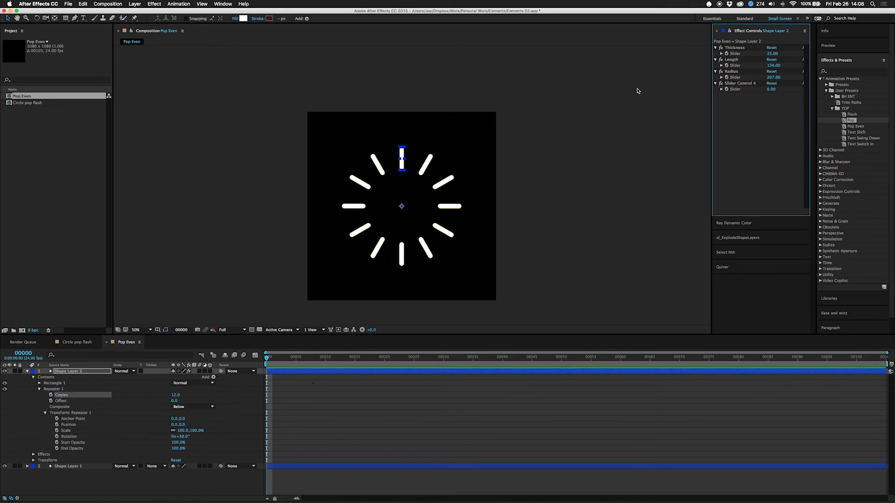
- Delete the unused Slider Control 4 effect and the orange reference layer, Shape Layer 1
click(745, 84)
key(Delete)
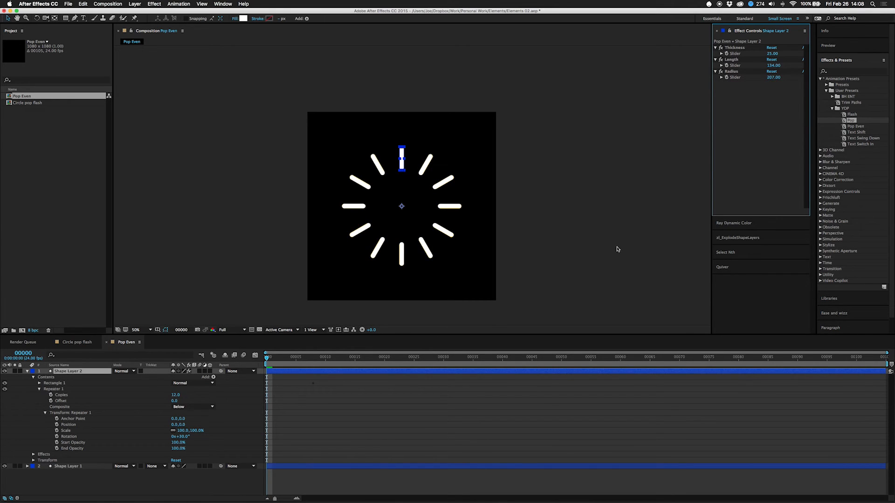
click(65, 371)
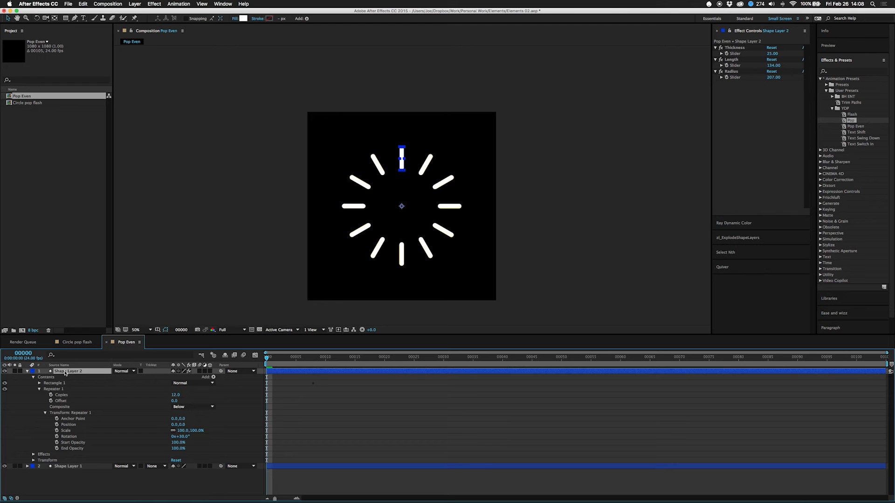
click(69, 468)
key(Delete)
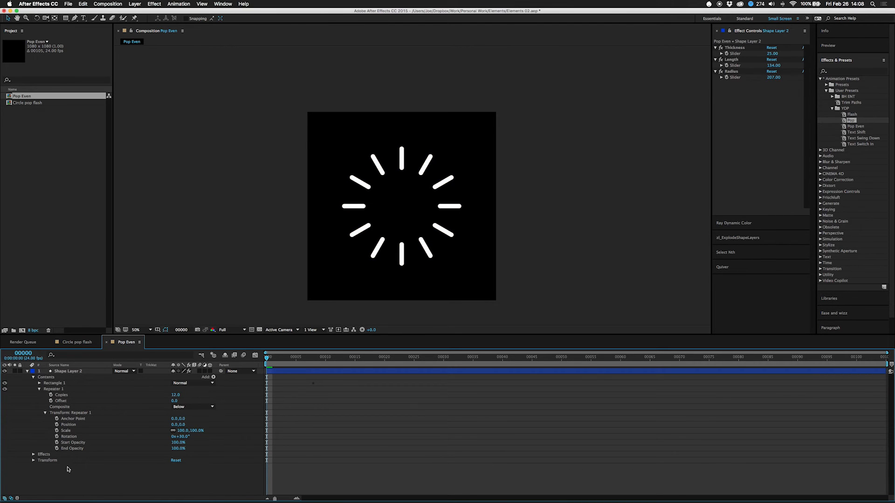
- Reveal all modified properties of Shape Layer 2 and select them together
click(306, 371)
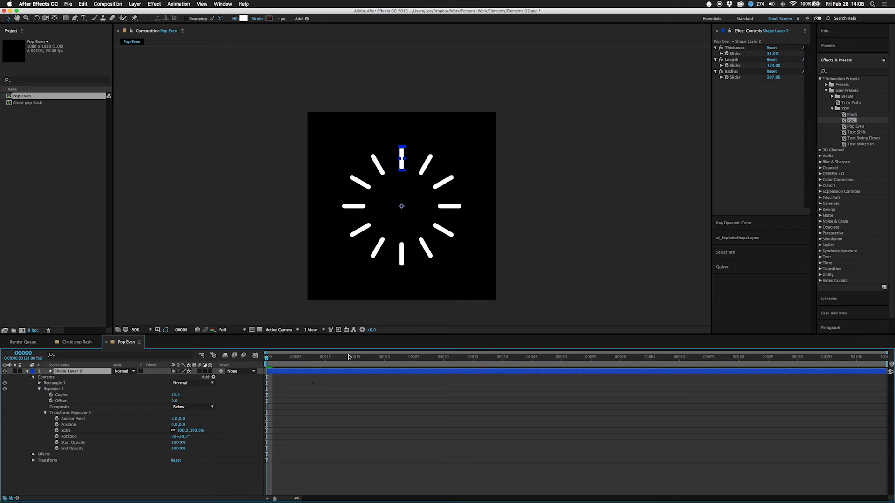
key(u)
key(u)
key(u)
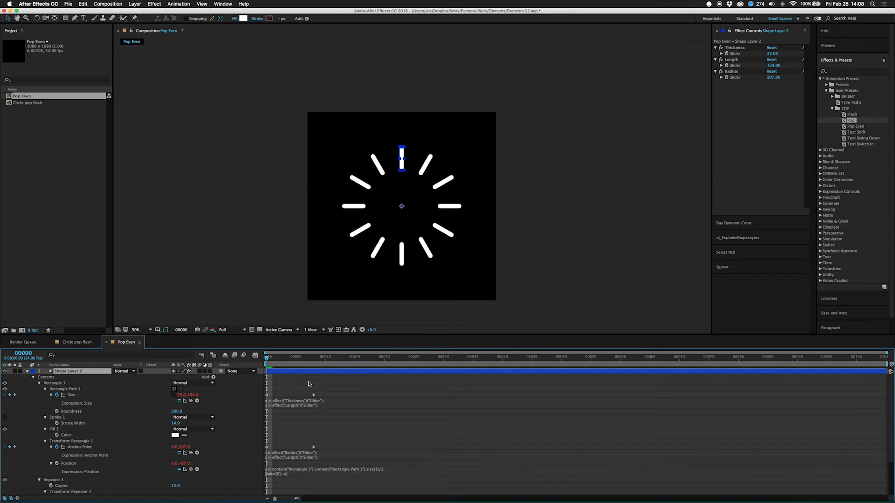
drag(380, 377, 260, 500)
scroll(58, 390, up, 5)
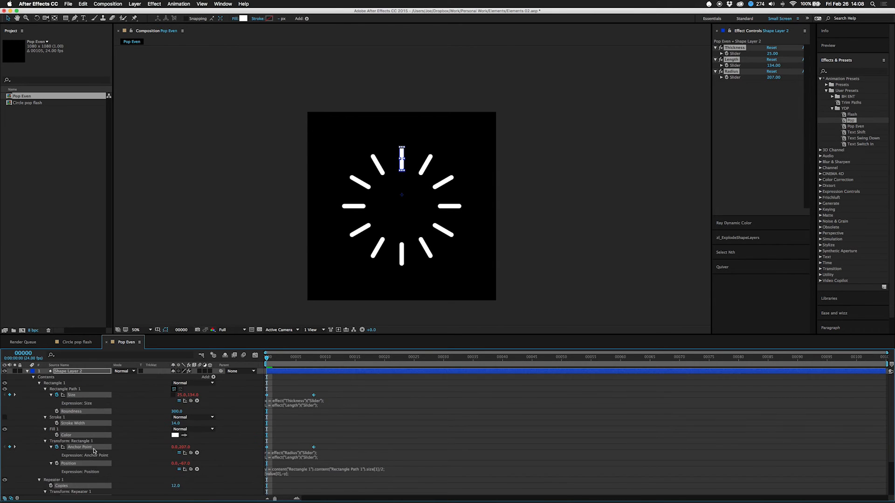
- Extend the selection to the Contents, Rectangle 1, Rectangle Path 1, Fill 1, Transform Rectangle 1, Repeater 1 and Effects groups
super+click(52, 377)
super+click(54, 384)
super+click(60, 390)
super+click(56, 418)
super+click(54, 429)
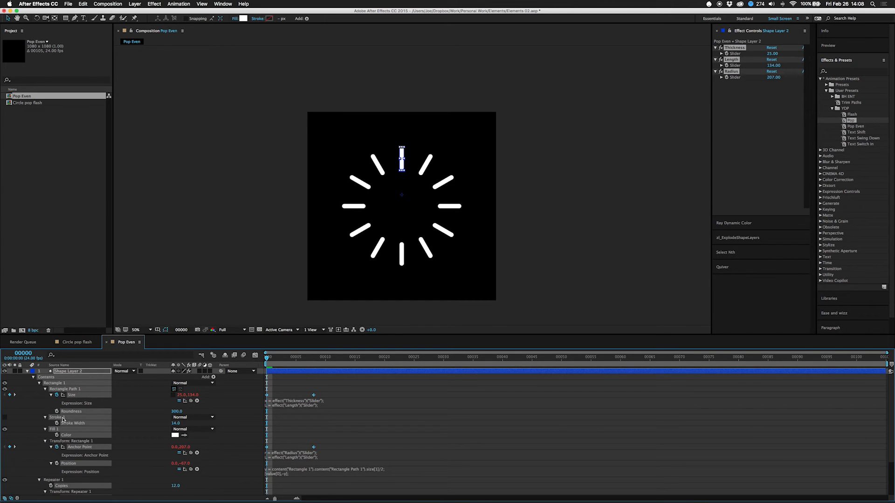
super+click(61, 441)
scroll(70, 462, down, 4)
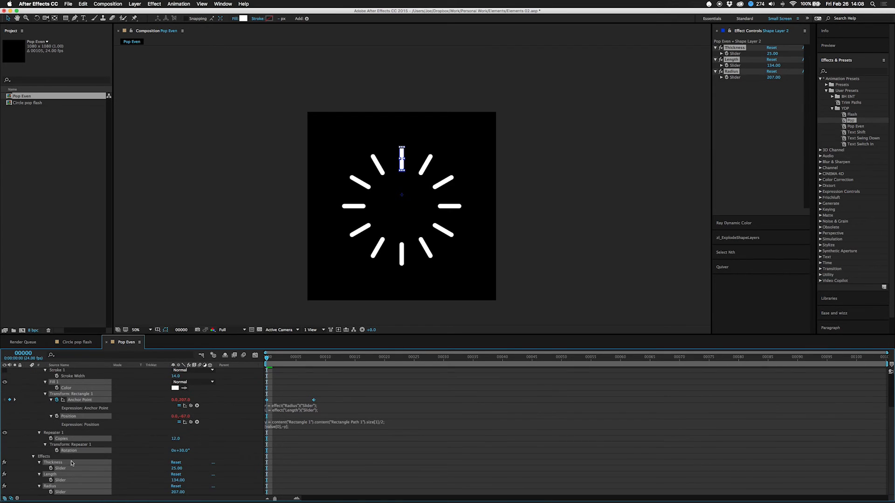
super+click(55, 433)
super+click(44, 456)
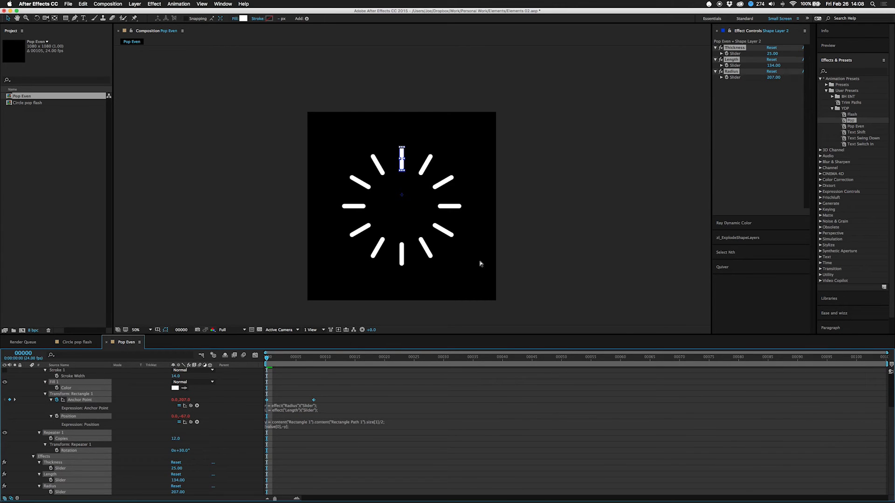
- Start saving the selected properties and effects as an animation preset and browse for the presets folder
click(734, 66)
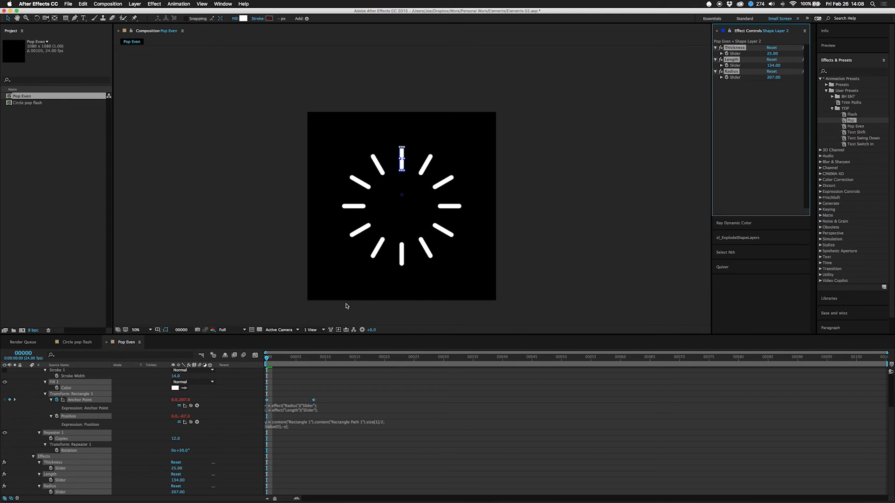
click(154, 4)
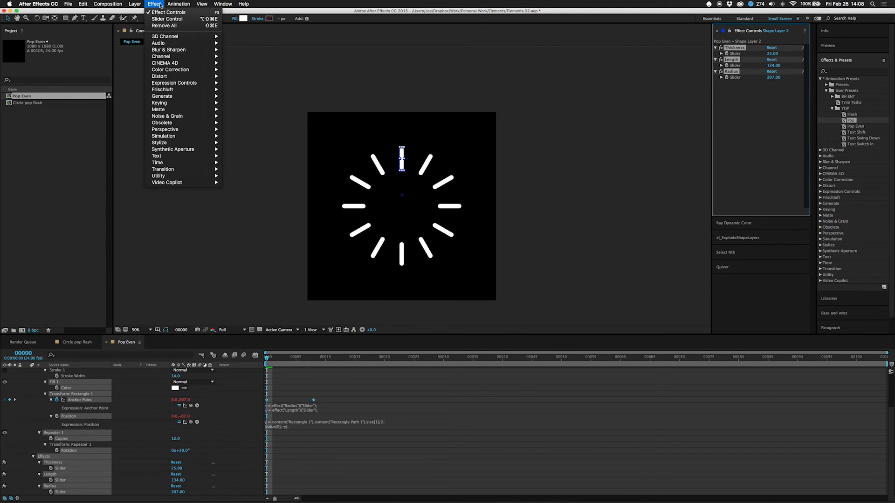
mouse_move(168, 5)
click(188, 12)
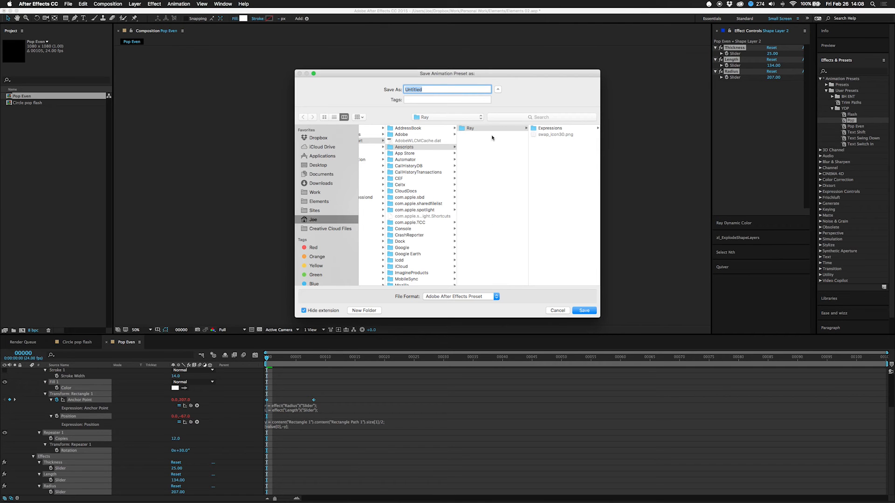
scroll(487, 155, left, 3)
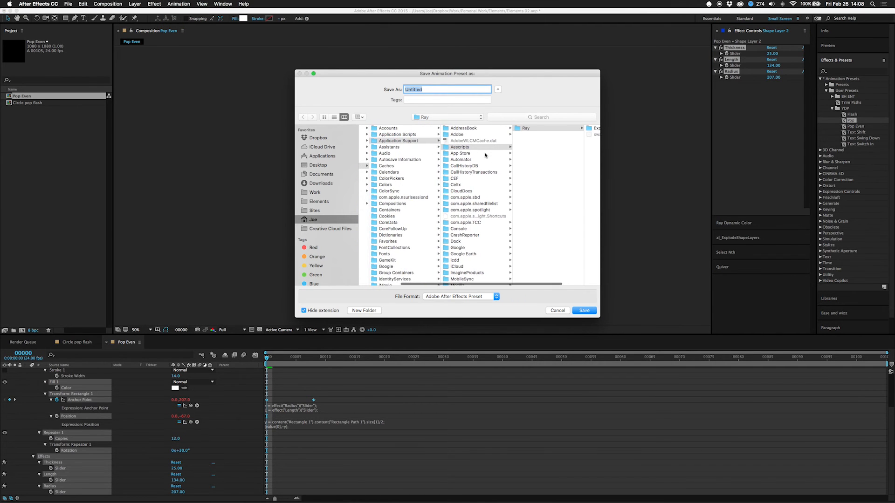
scroll(491, 192, down, 3)
scroll(494, 195, right, 3)
click(534, 118)
click(533, 118)
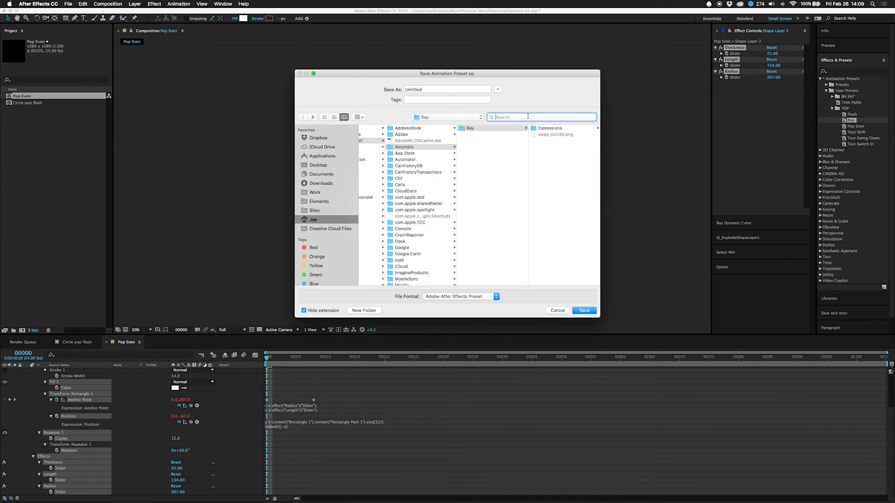
- Choose Documents > Adobe > After Effects CC 2015 > User Presets > YDP as the folder for saving the preset
click(319, 175)
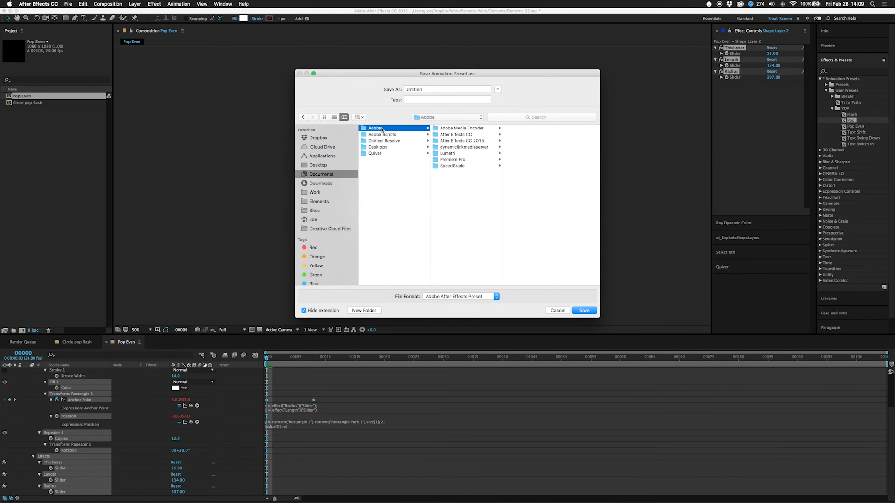
click(468, 140)
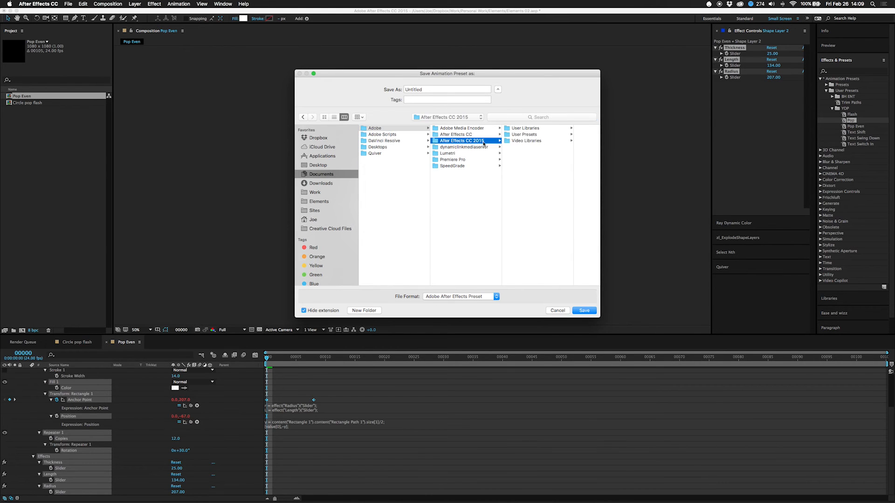
click(530, 137)
click(540, 147)
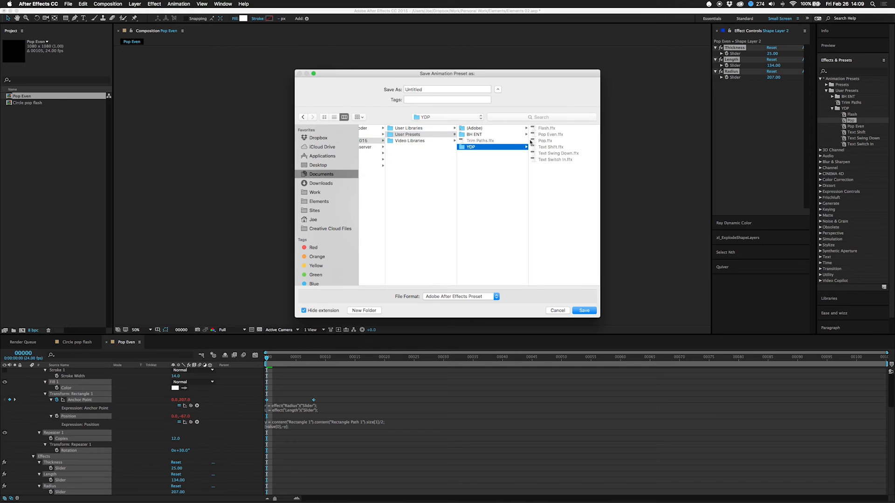
- Name the preset Pop Even.ffx and save it in the YDP folder, replacing the existing file
drag(428, 91, 353, 86)
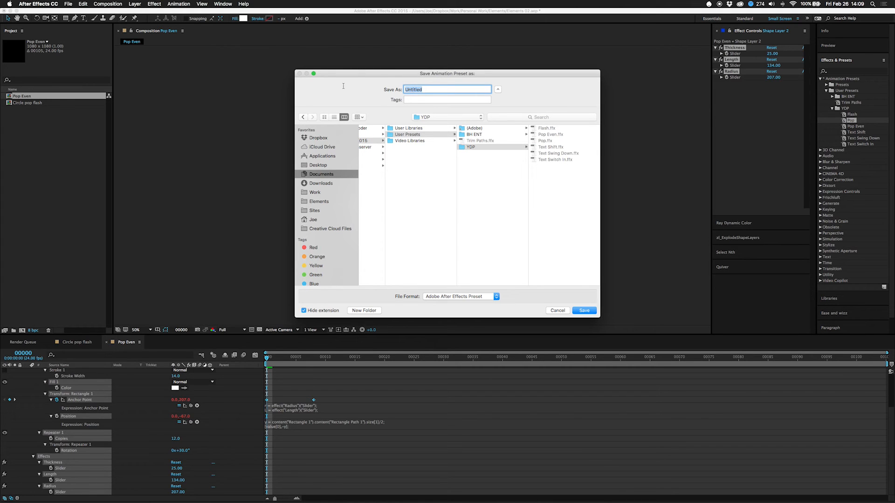
text(Pop Even.ffx)
key(Return)
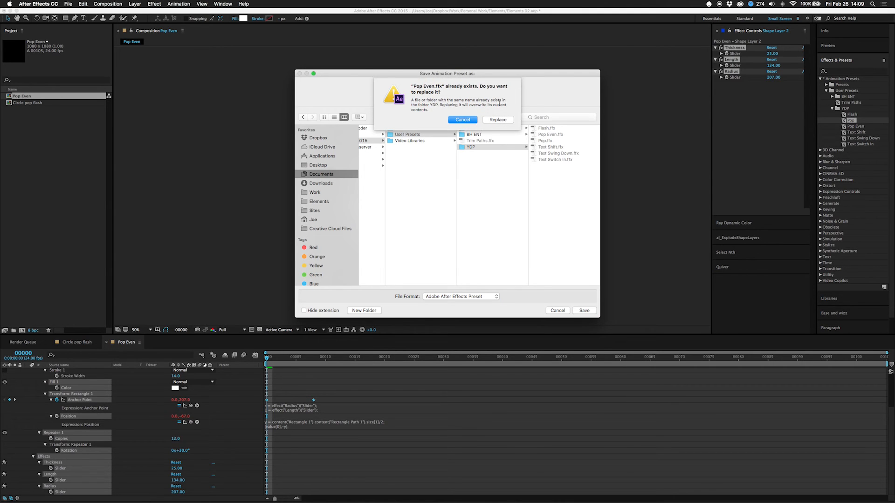
click(497, 120)
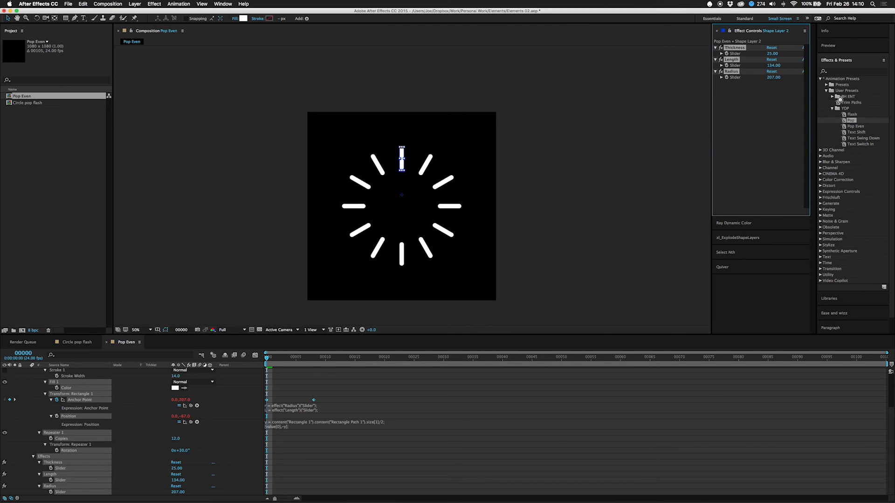
- Expand the YDP folder in the user presets and delete Shape Layer 2 from the Pop Even composition
click(820, 79)
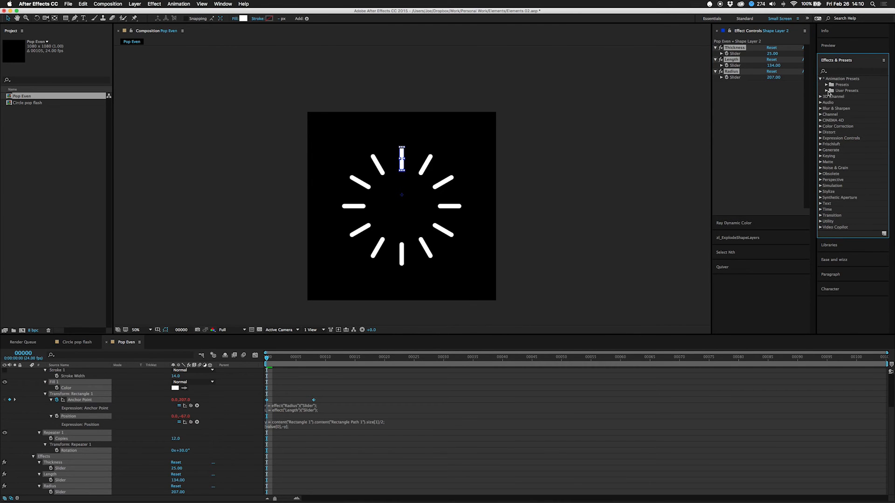
click(826, 91)
click(832, 108)
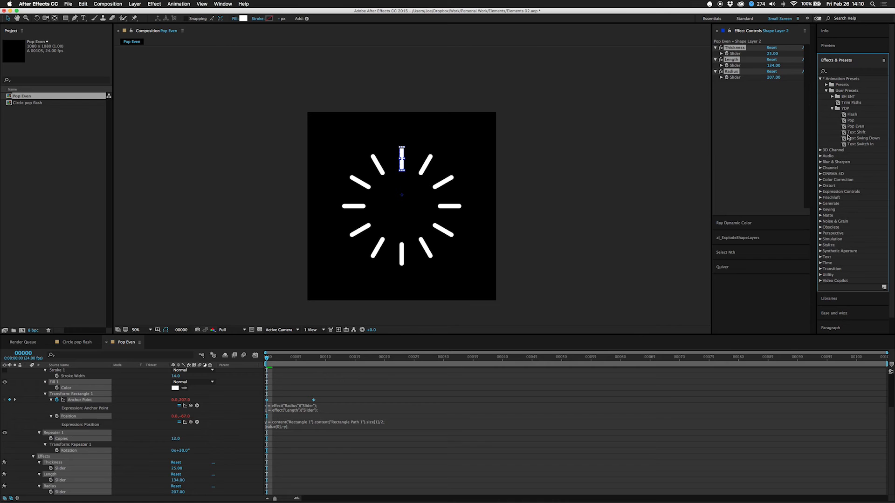
scroll(31, 373, up, 3)
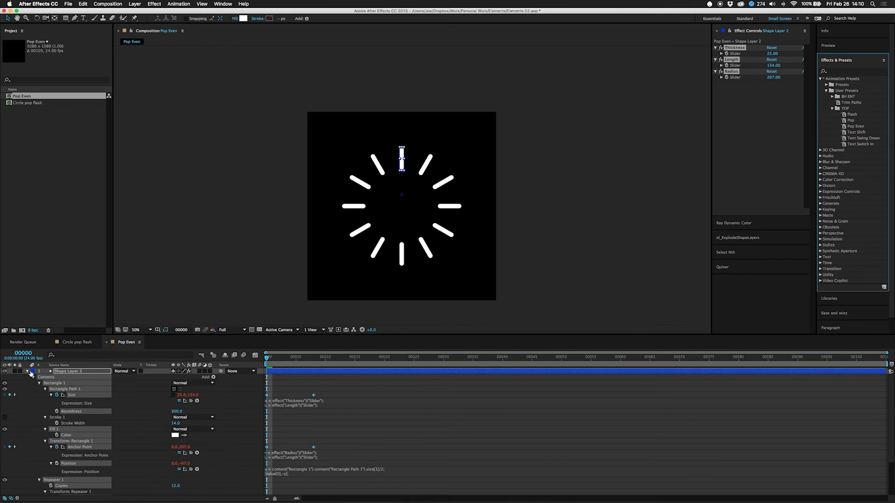
click(28, 371)
click(63, 372)
key(Delete)
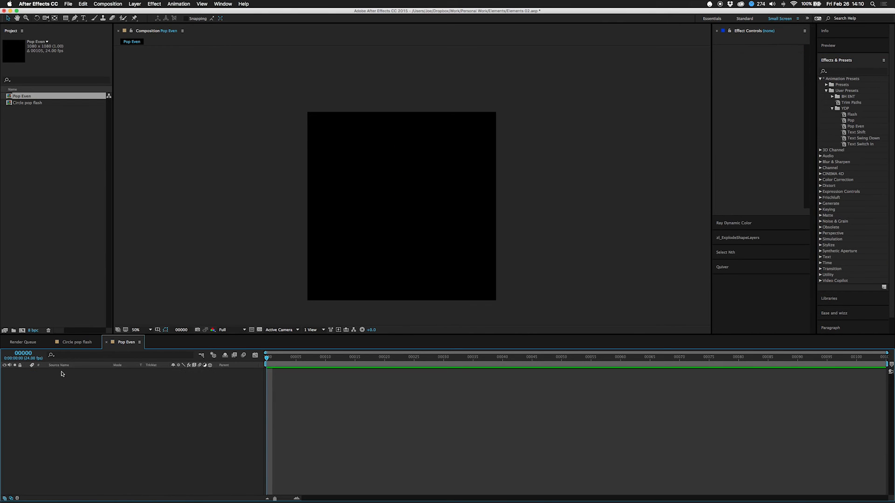
- Try applying the Pop Even preset in the empty composition, and undo back to before Shape Layer 2 was deleted
double_click(845, 127)
drag(269, 361, 213, 389)
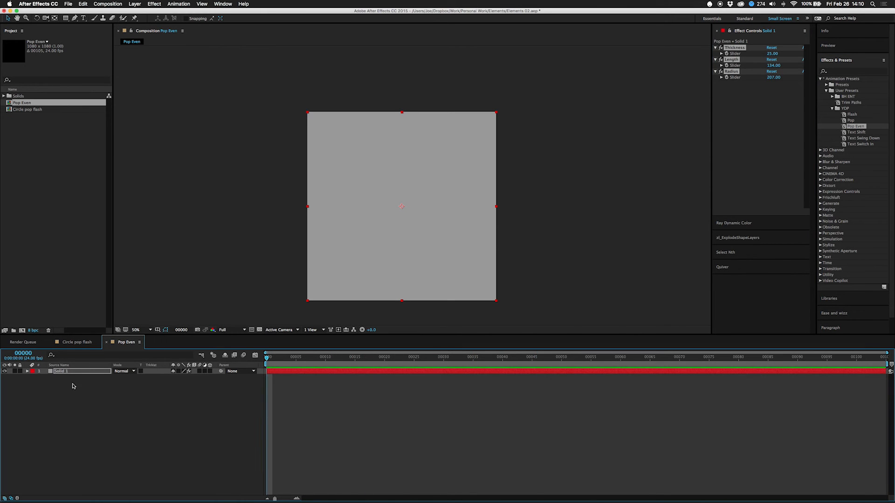
key(super+z)
key(super+z)
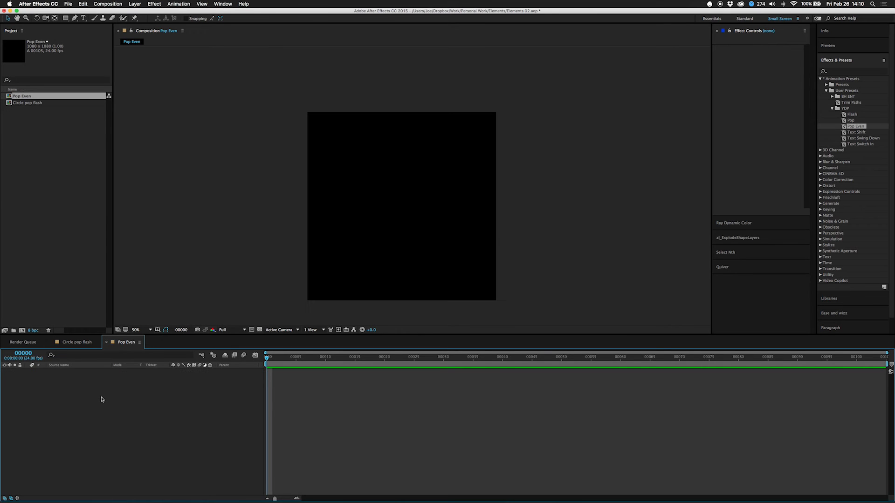
- Reveal Shape Layer 2's modified properties and select them along with the Contents, Rectangle 1, Repeater 1 and Effects groups
click(73, 372)
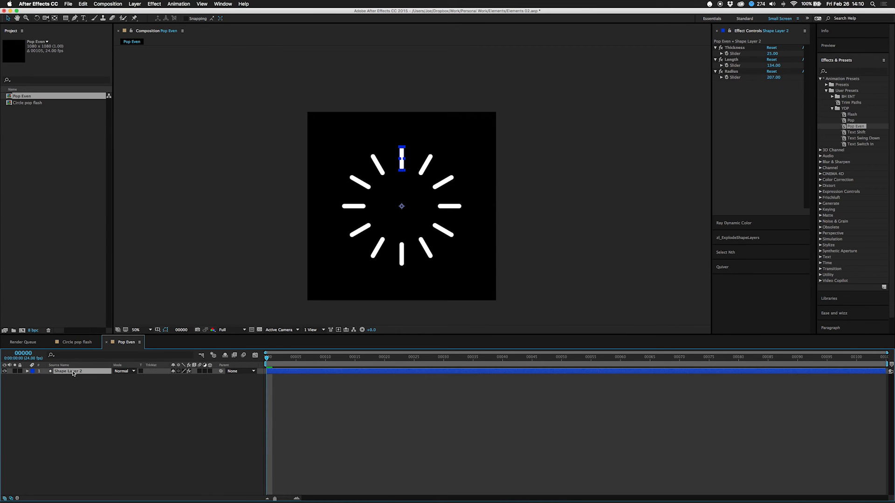
key(u)
key(u)
key(u)
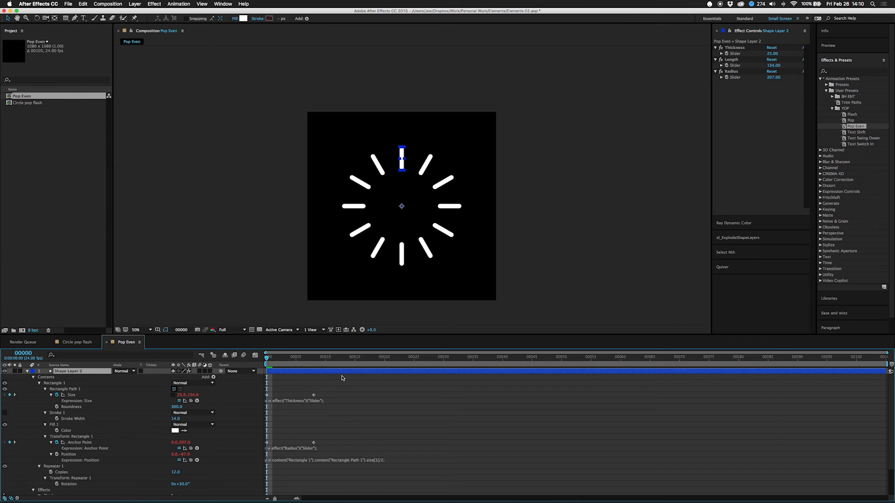
drag(425, 376, 250, 502)
scroll(162, 462, up, 2)
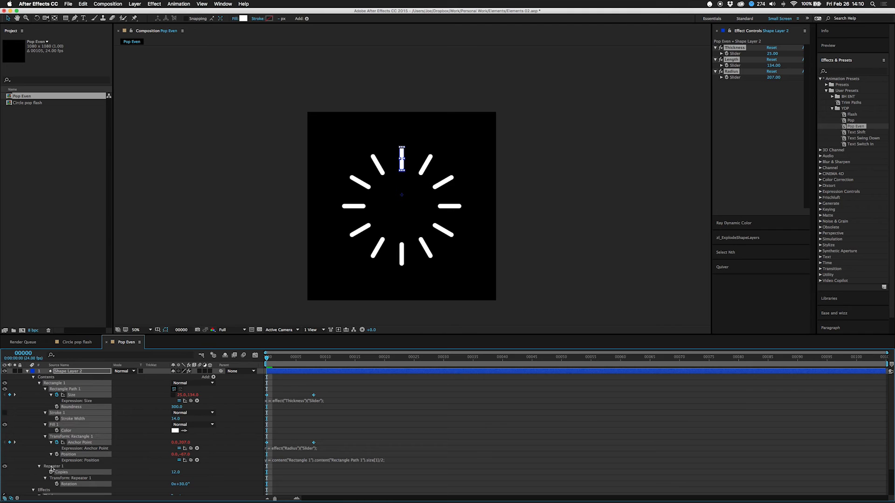
scroll(51, 469, down, 3)
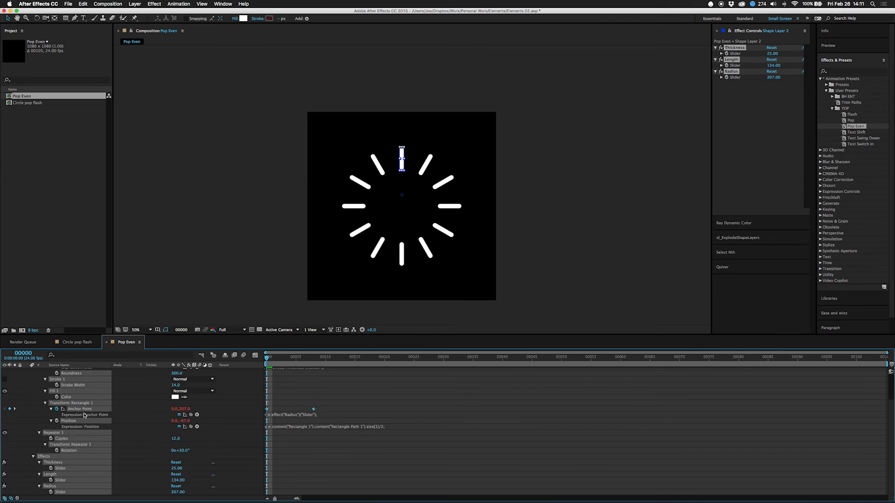
scroll(84, 415, up, 3)
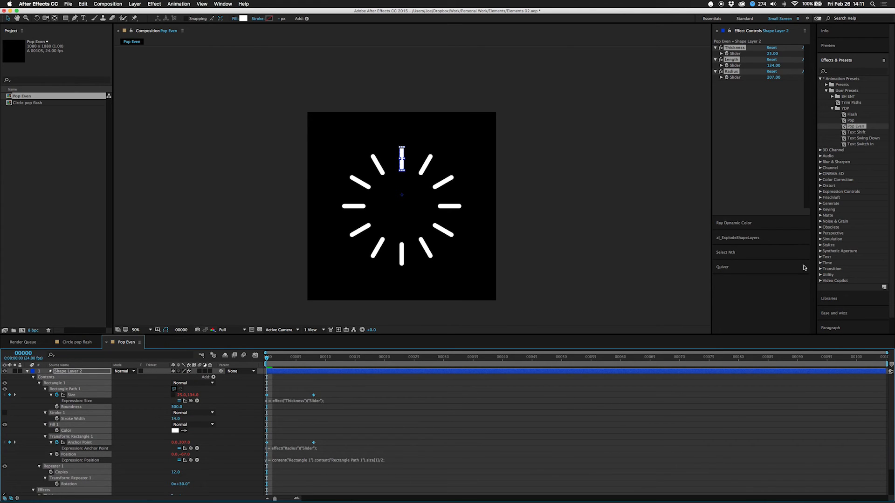
- Save the selected properties and groups as animation preset Pop Even.ffx in the YDP folder, overwriting the existing file
click(180, 4)
click(192, 12)
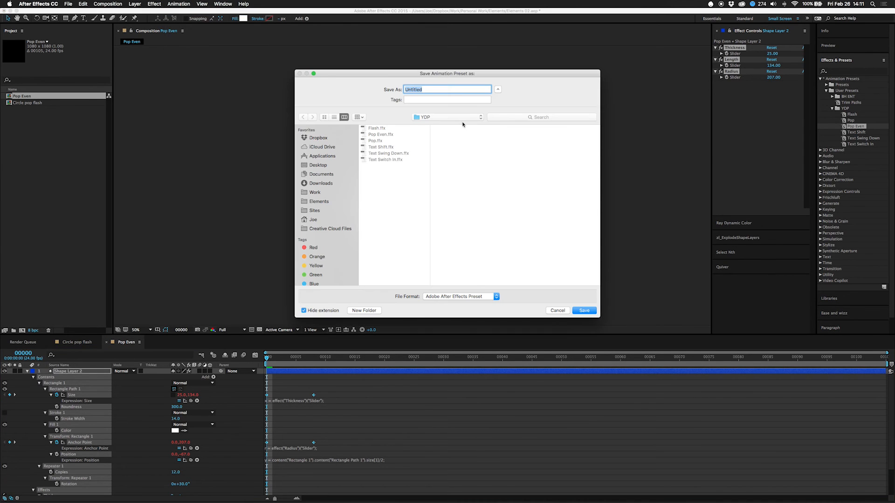
text(Pop Even.ffx)
key(Return)
click(498, 119)
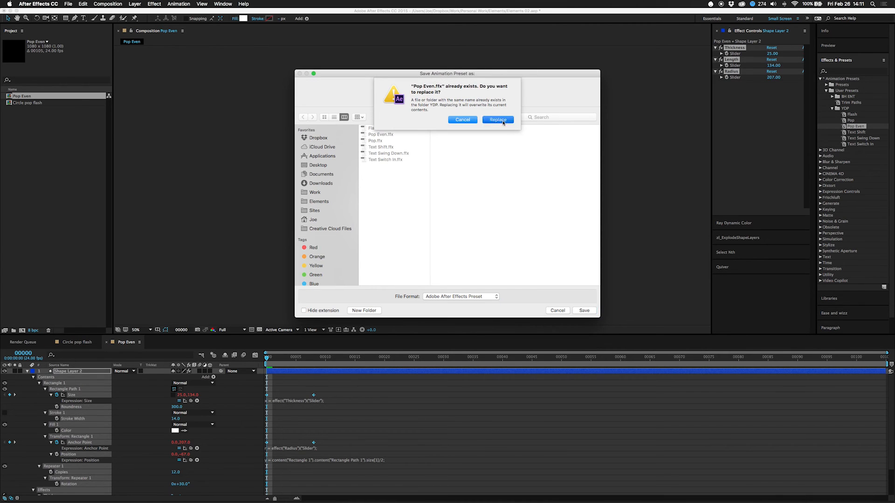
- Delete Shape Layer 2 and apply the Pop Even preset from the YDP user presets in the empty composition
click(27, 371)
click(70, 372)
key(Delete)
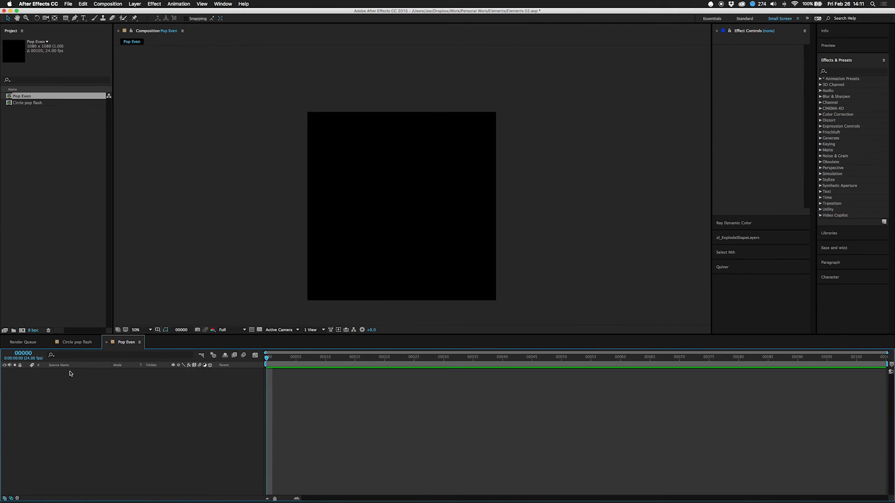
click(821, 79)
click(826, 90)
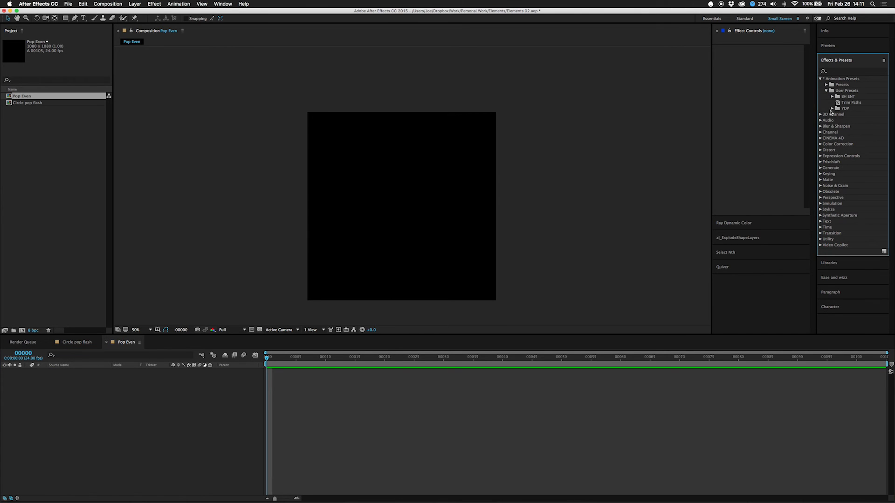
click(831, 108)
double_click(845, 127)
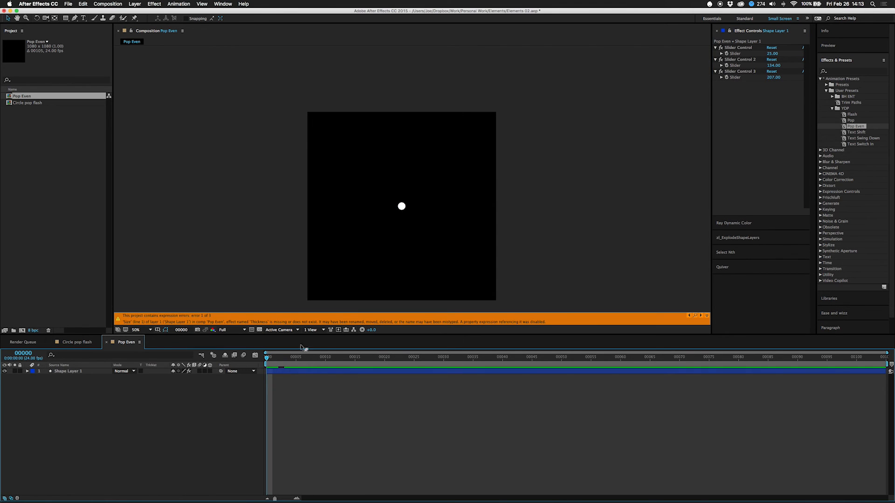
- Preview the layer generated by the preset, and replace that Shape Layer 1 with the original Shape Layer 2
key(space)
key(space)
click(65, 373)
key(Delete)
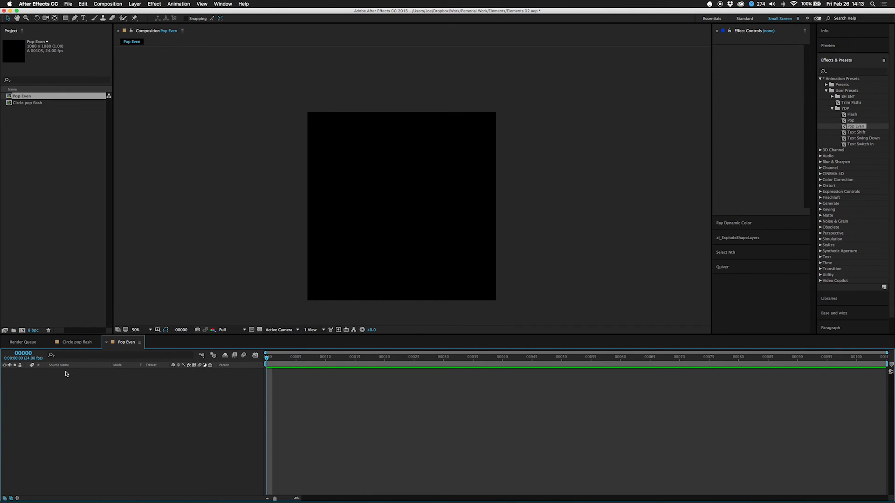
key(super+v)
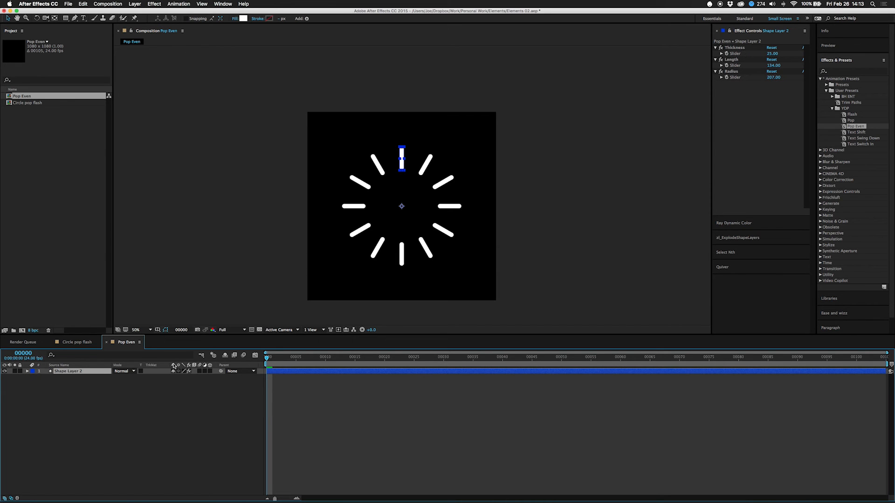
- Show all modified properties of the restored Shape Layer 2 and select them with their shape groups, Repeater 1 and Effects
key(u)
key(u)
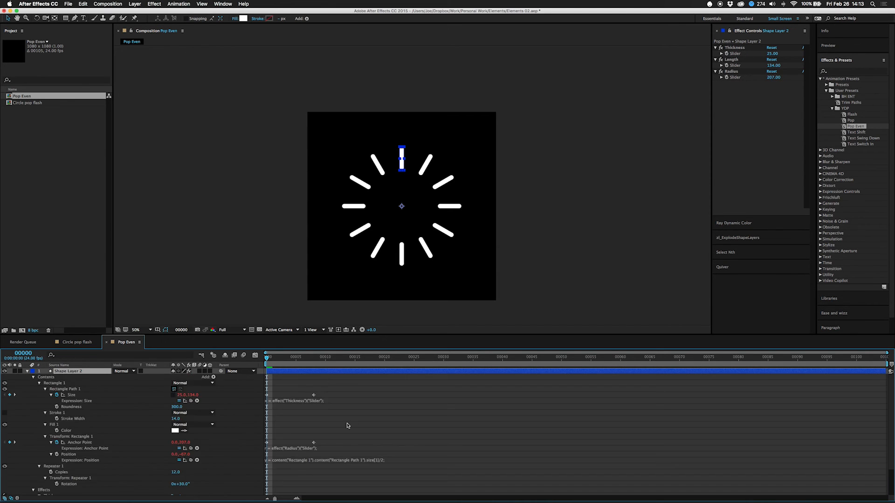
drag(408, 377, 231, 497)
scroll(82, 458, up, 3)
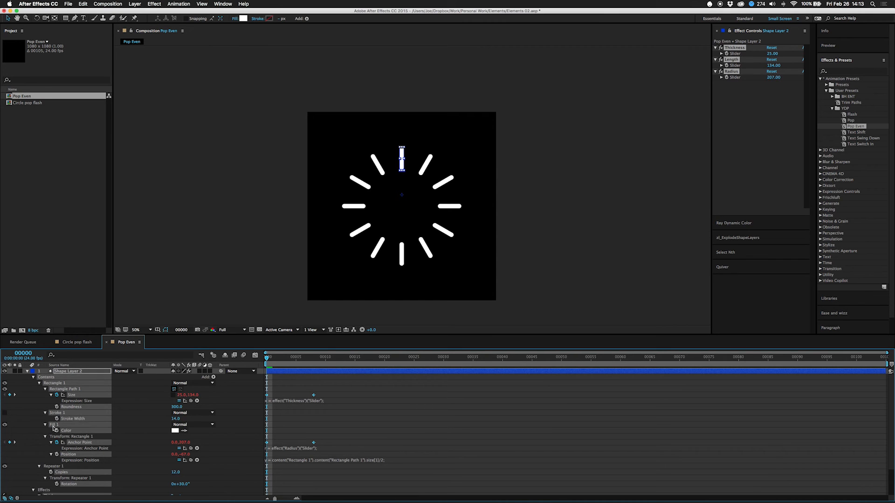
scroll(51, 464, down, 2)
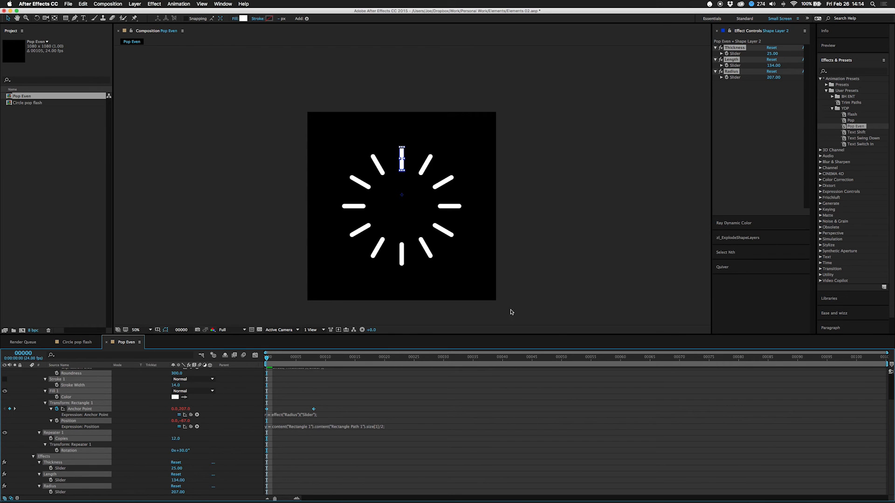
- Save the new selection as an animation preset over the existing Pop Even.ffx in the YDP folder
click(182, 4)
click(190, 12)
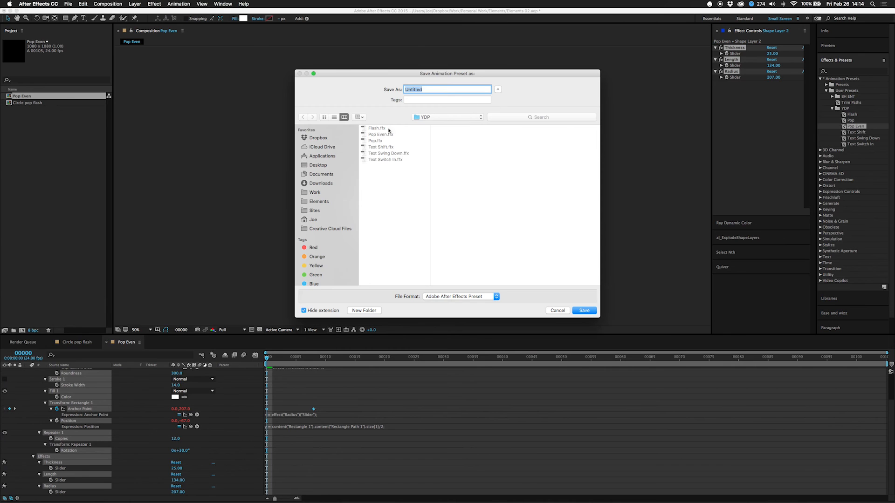
click(379, 135)
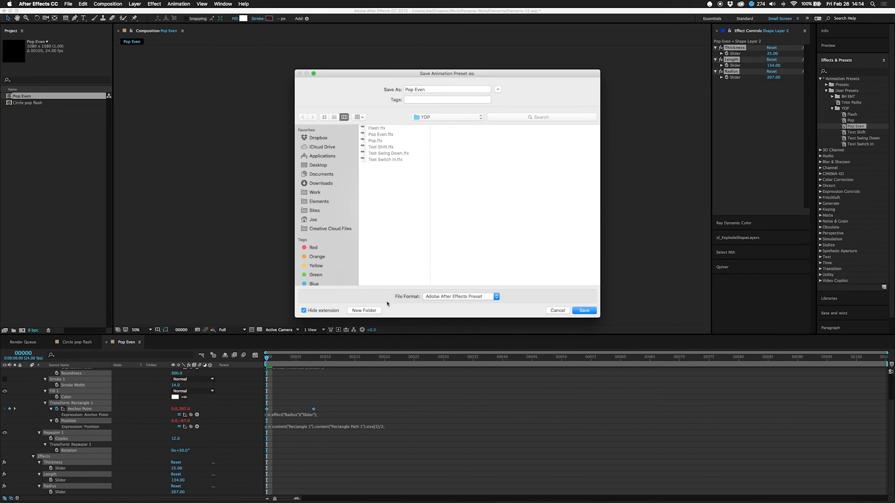
click(584, 311)
click(497, 123)
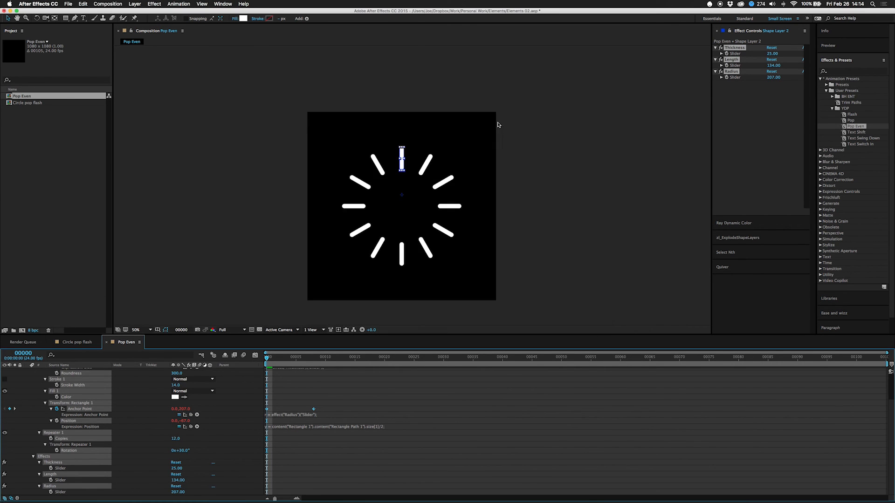
- Clear Shape Layer 2 from the composition and apply the newly saved Pop Even preset from the YDP user presets
scroll(34, 383, up, 2)
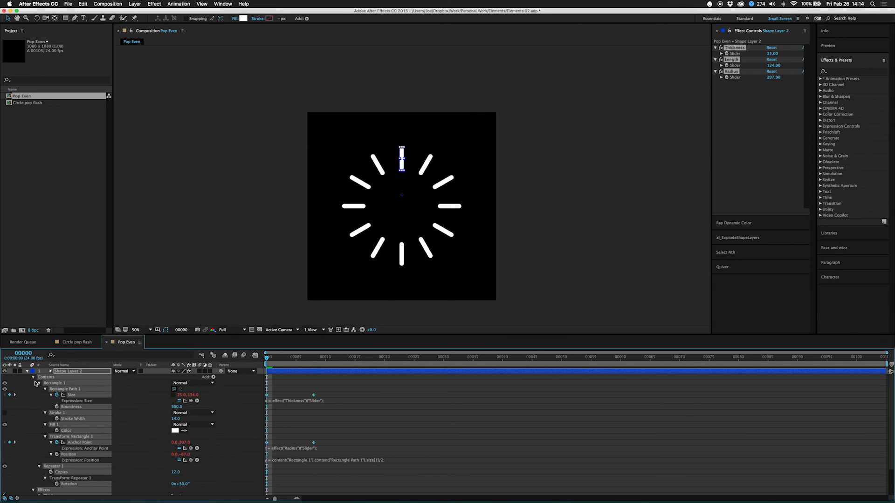
key(Delete)
click(820, 79)
click(826, 90)
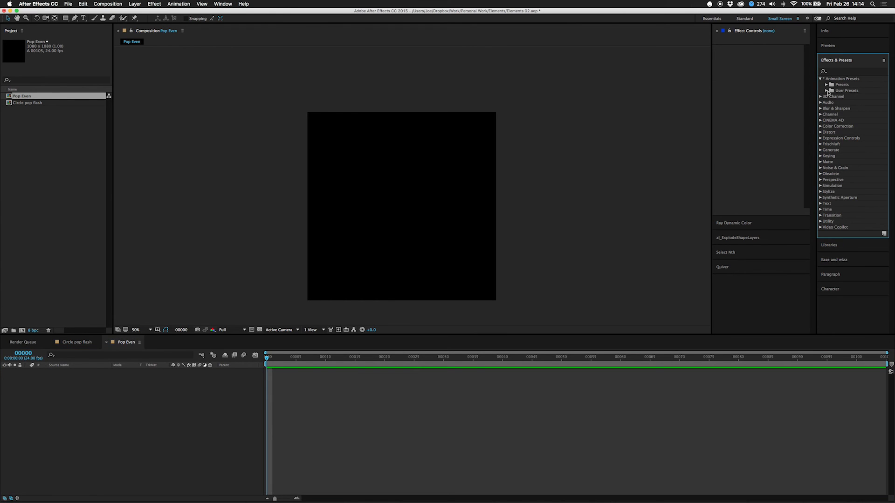
click(833, 108)
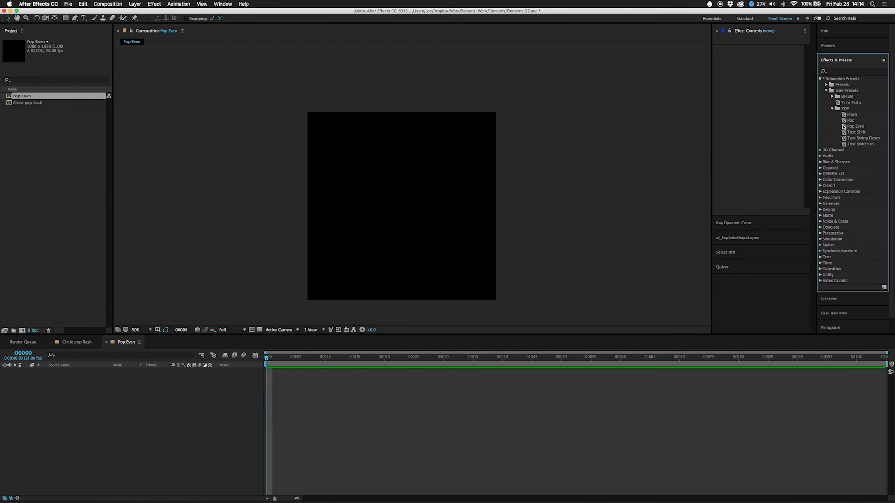
double_click(844, 127)
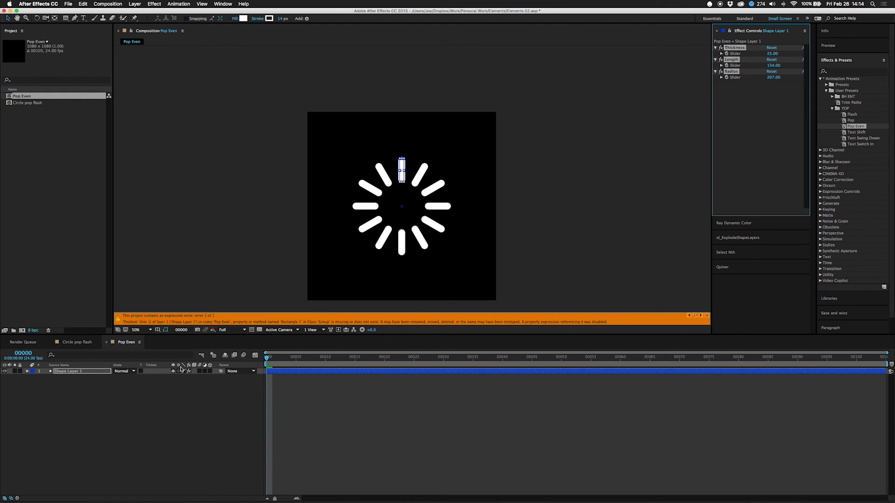
- Reveal Shape Layer 1's modified properties and change the Position expression's Rectangle 1 reference to Group 1
key(u)
key(u)
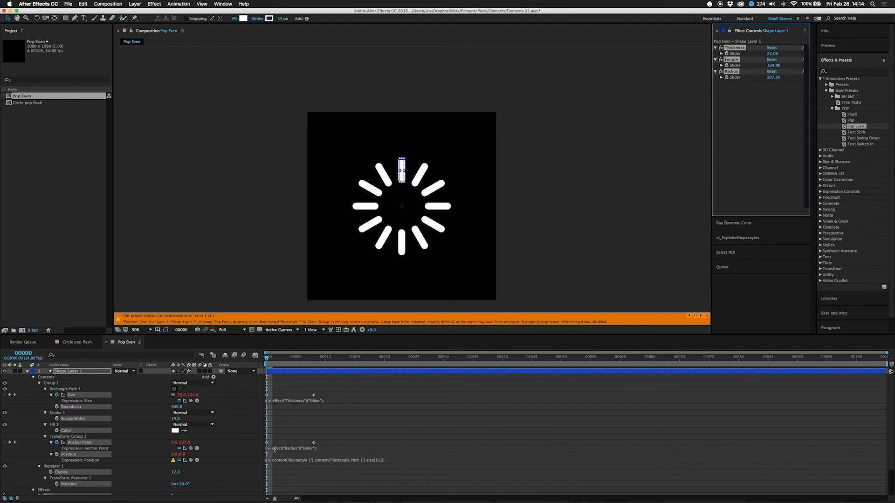
click(289, 460)
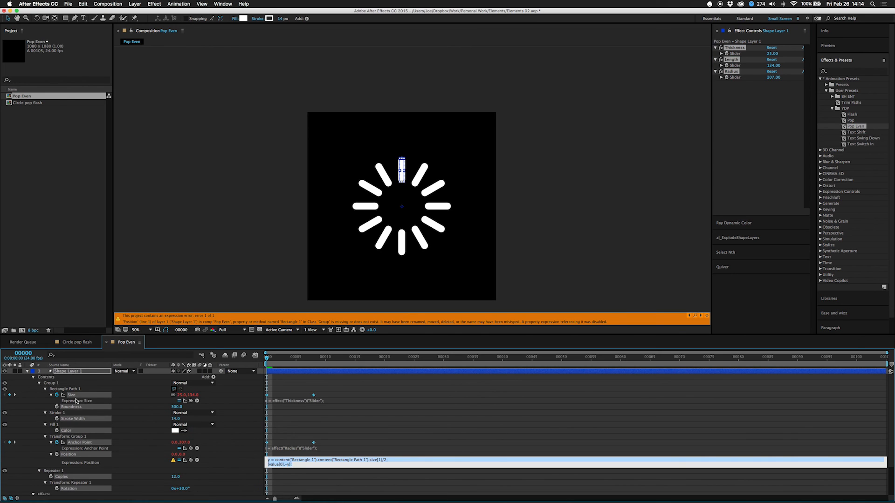
click(50, 383)
click(313, 464)
click(313, 460)
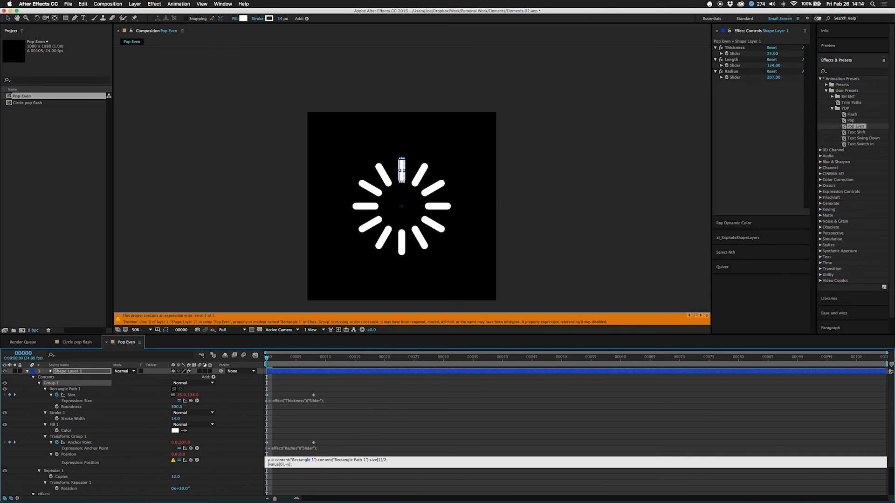
text(Group)
key(KP_Enter)
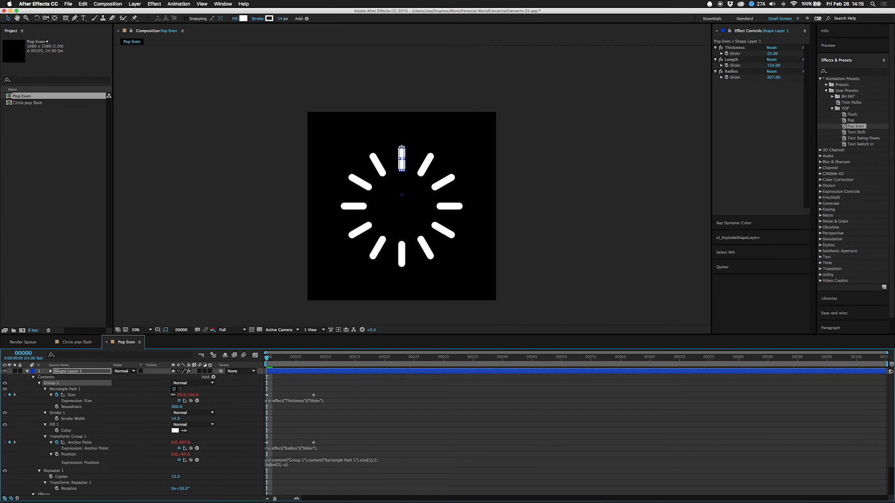
- Reveal all modified properties of Shape Layer 1 afresh and select every one of them
click(40, 385)
click(61, 372)
key(u)
key(u)
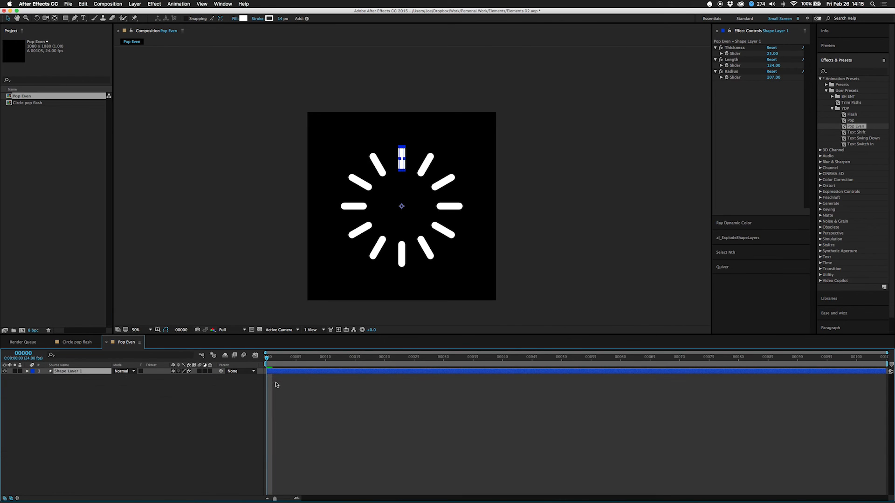
key(u)
key(u)
drag(401, 379, 235, 497)
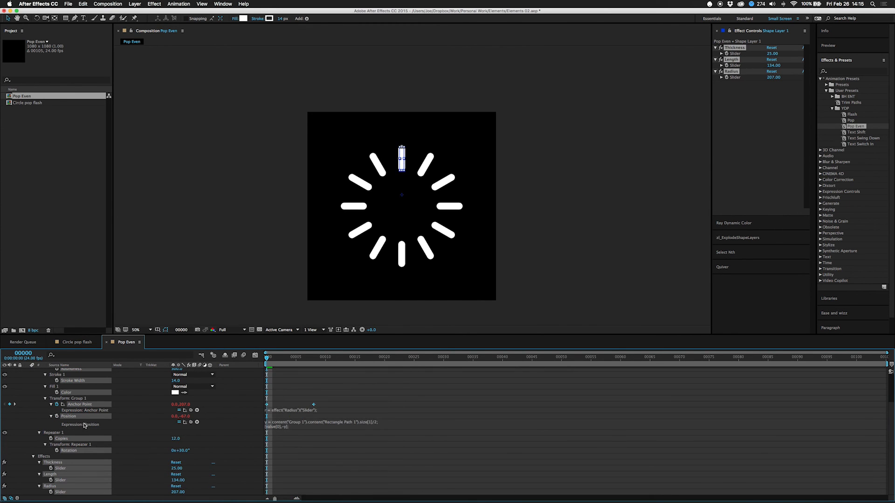
- Add Contents, Group 1, Rectangle Path 1, Stroke 1, Fill 1, Transform: Group 1 and Repeater 1 to the selection
scroll(84, 425, up, 3)
super+click(50, 378)
super+click(51, 383)
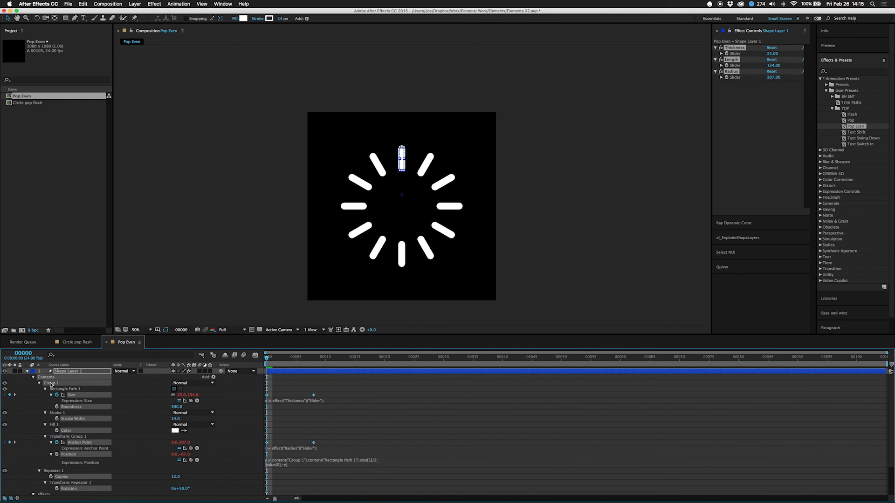
super+click(59, 389)
super+click(55, 413)
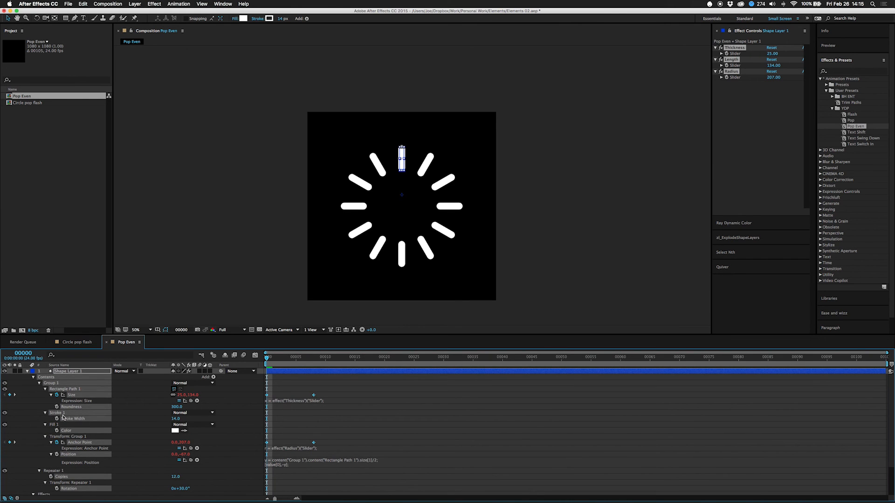
super+click(53, 425)
super+click(56, 437)
super+click(56, 472)
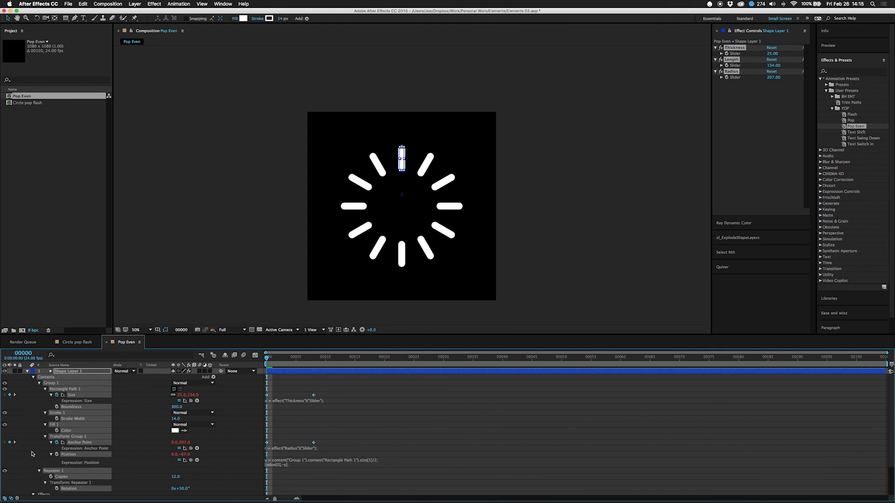
- Add the Effects group to the selection and exclude the individual Slider properties of Thickness, Length and Radius
scroll(38, 455, down, 3)
super+click(45, 457)
super+click(66, 469)
super+click(66, 480)
super+click(65, 491)
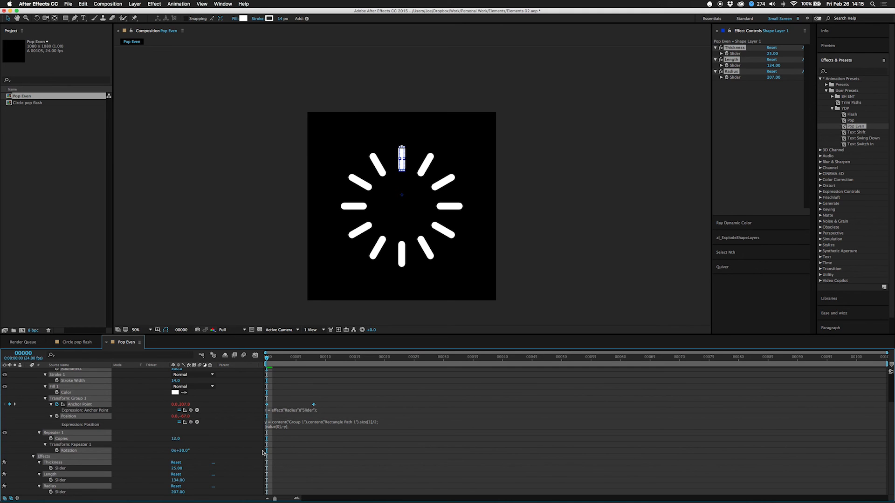
- Save the selection as an animation preset, replacing Pop Even.ffx in the YDP folder
scroll(321, 435, up, 3)
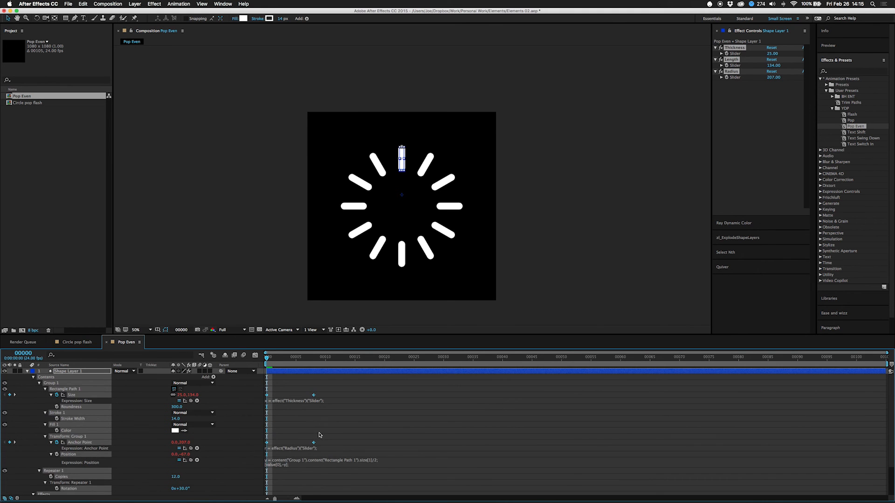
click(202, 4)
click(193, 12)
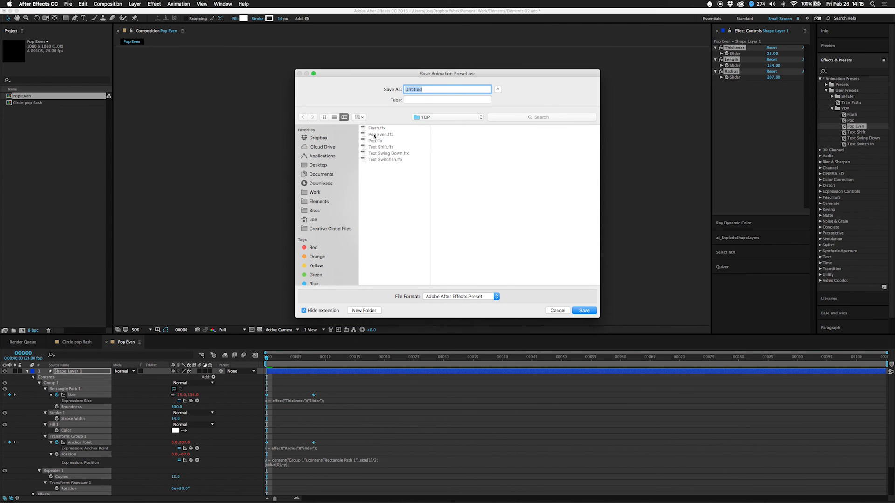
click(380, 134)
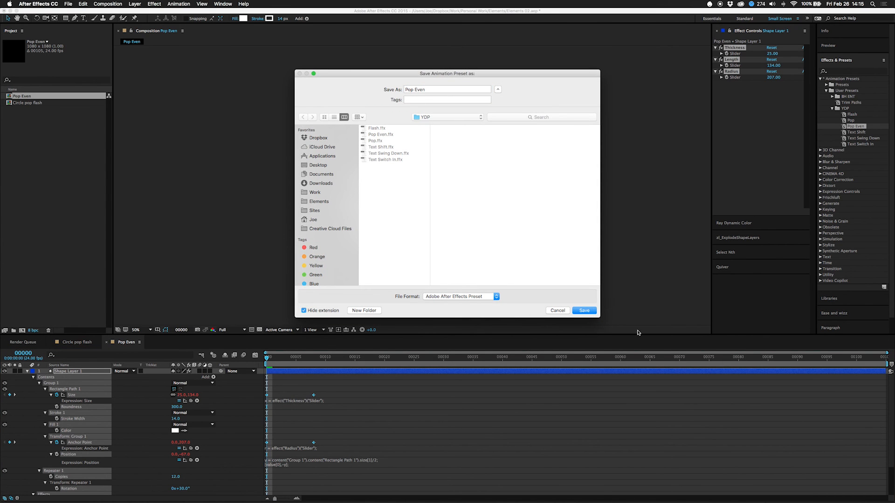
click(584, 311)
click(498, 121)
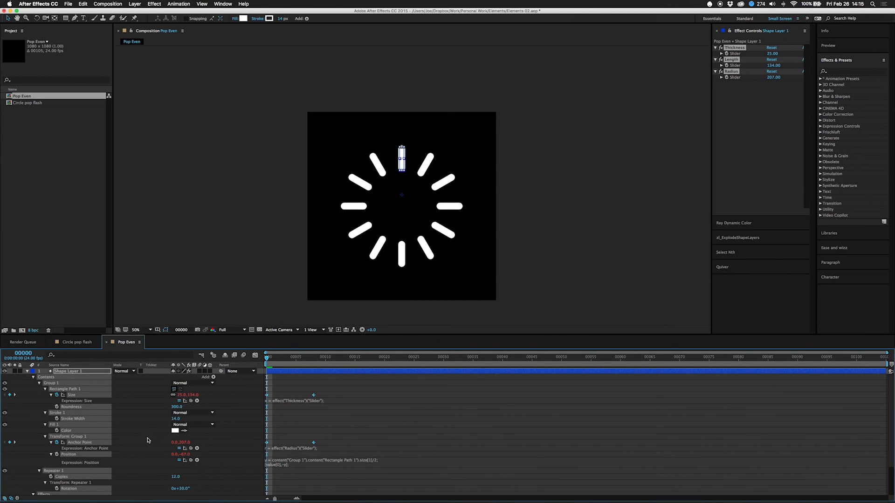
- Delete Shape Layer 1 and apply the corrected Pop Even preset from the YDP user presets
click(70, 373)
key(u)
key(Delete)
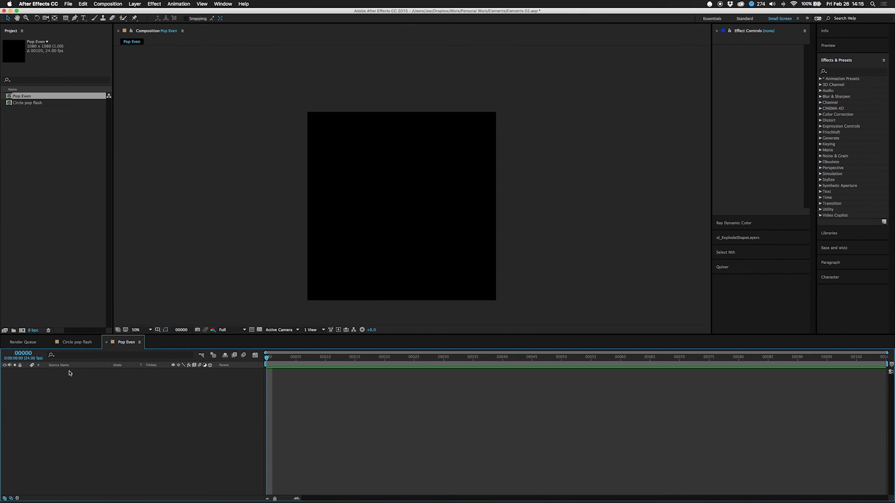
click(821, 79)
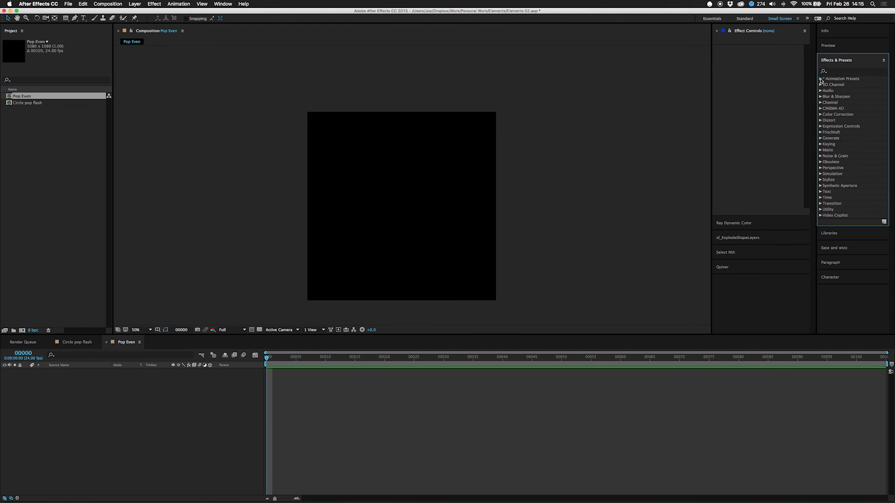
click(827, 91)
click(832, 109)
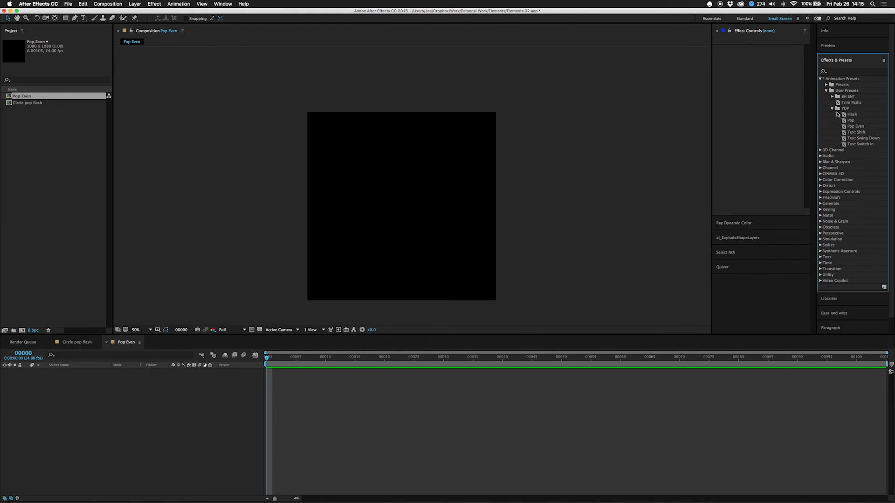
double_click(844, 127)
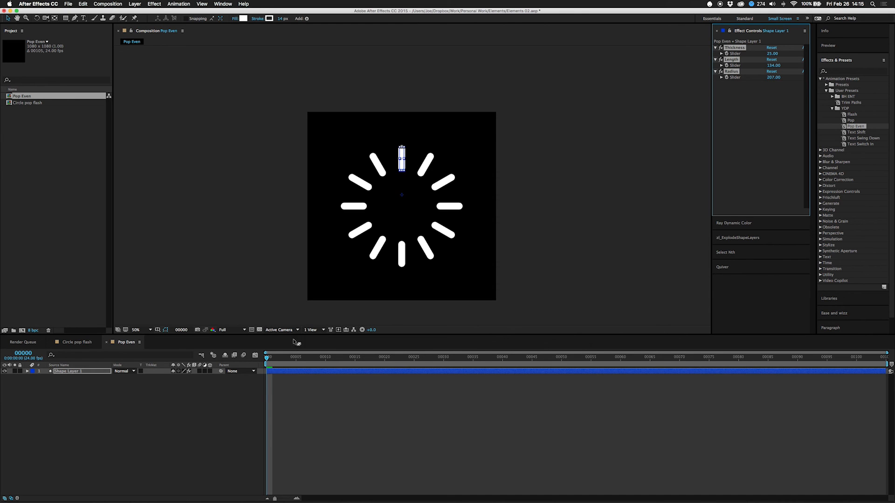
- Scrub the timeline from the start to frame 16 to check the preset's animation
drag(267, 358, 242, 366)
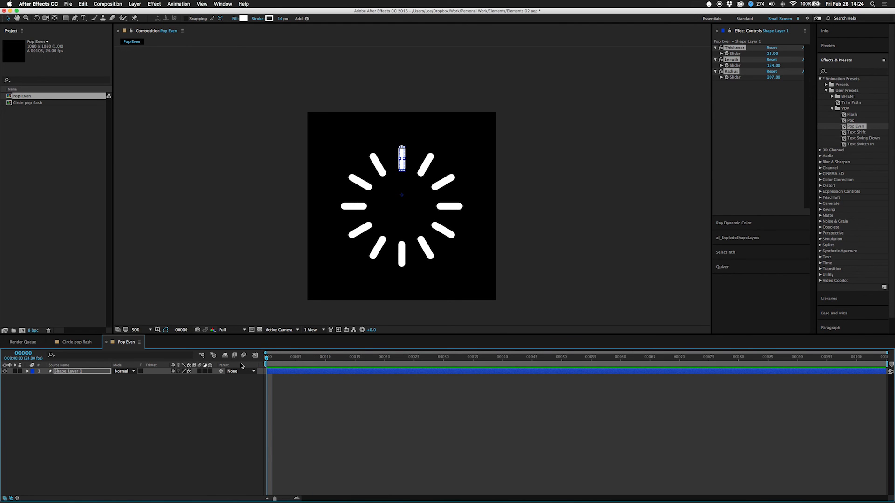
drag(272, 360, 338, 362)
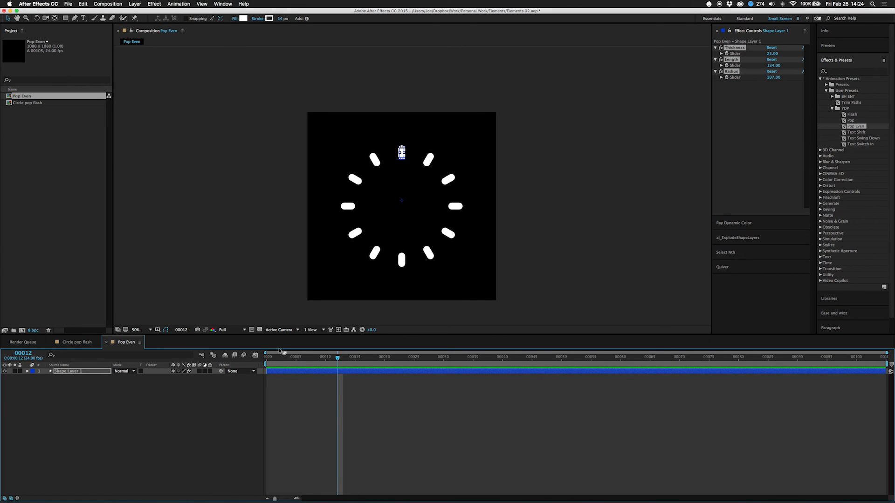
drag(338, 360, 361, 360)
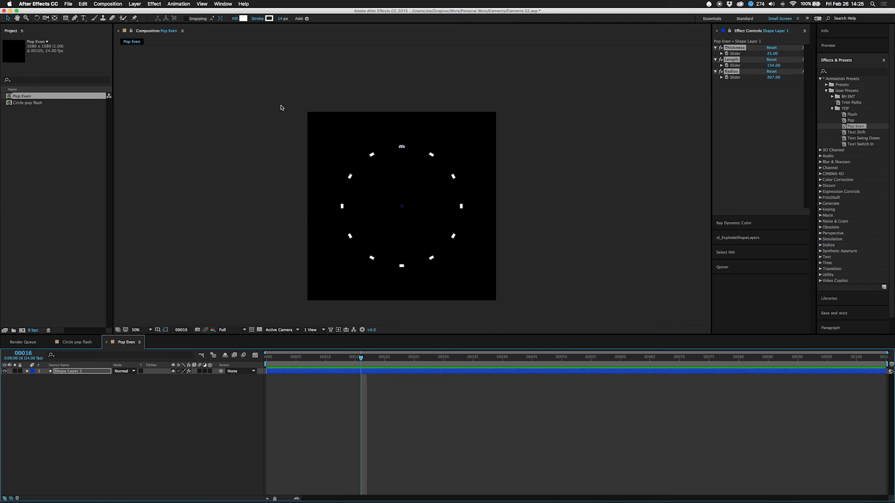
- Turn off the shape's stroke, and delete Stroke 1 from Group 1 of Shape Layer 1
click(258, 19)
click(9, 35)
click(67, 75)
click(158, 396)
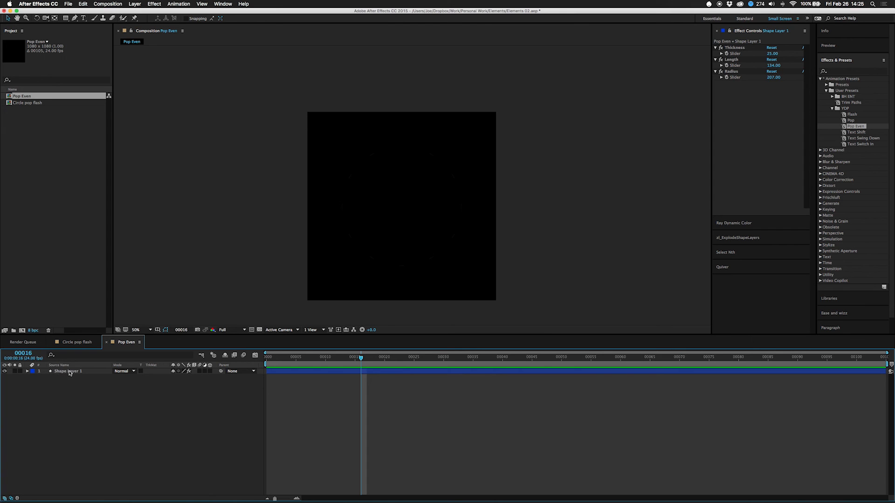
key(u)
key(u)
key(u)
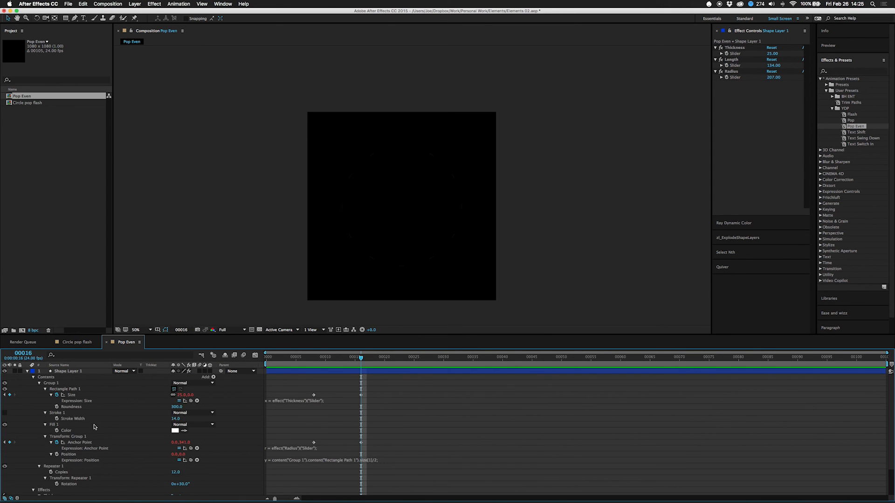
click(55, 414)
key(Delete)
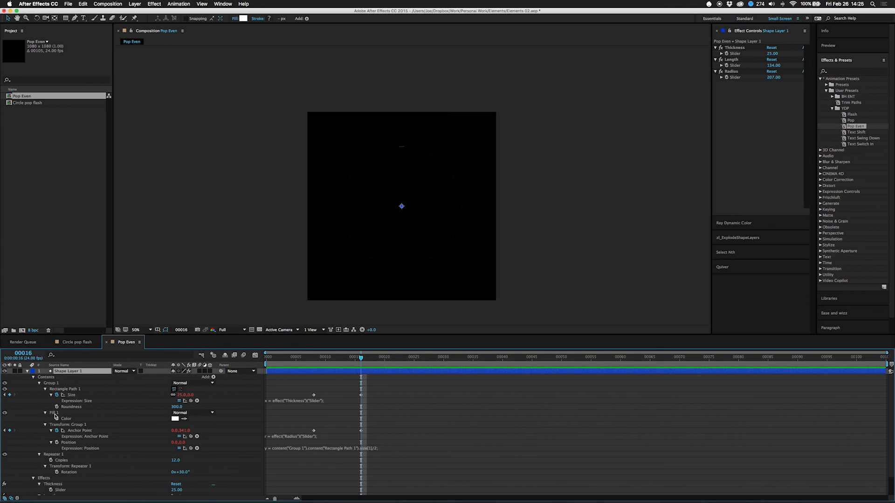
- Select all modified properties plus Group 1, Rectangle Path 1, Fill 1, Transform: Group 1 and Repeater 1
click(49, 378)
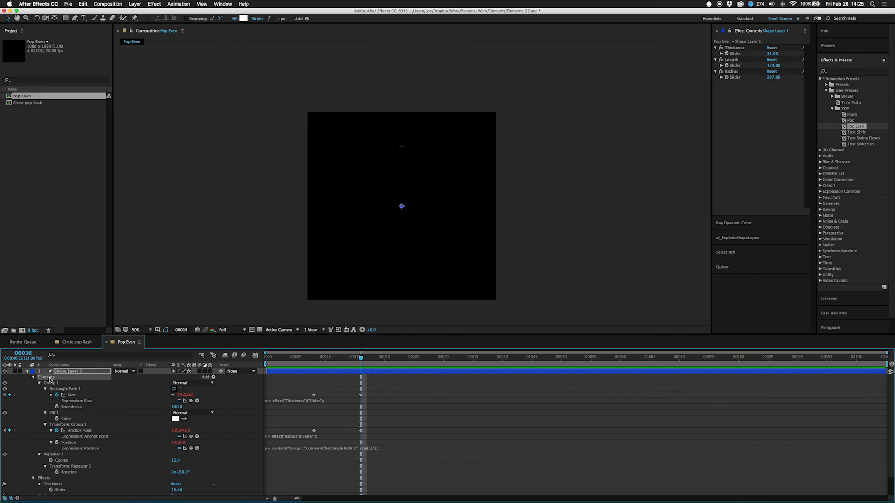
drag(417, 378, 256, 502)
scroll(111, 471, up, 3)
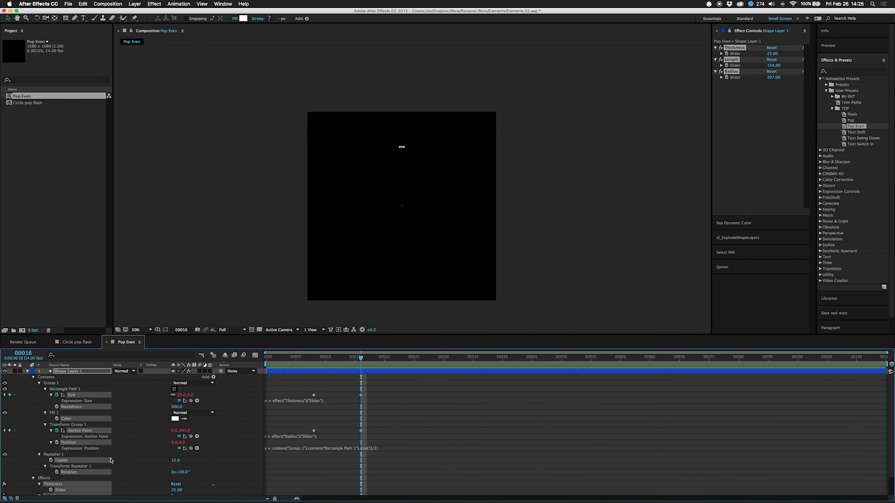
super+click(53, 384)
super+click(66, 390)
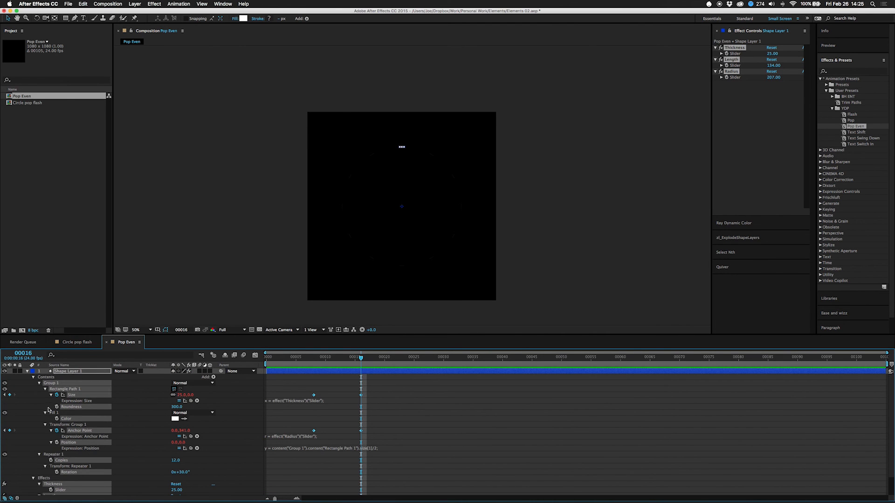
super+click(52, 414)
super+click(53, 425)
super+click(51, 455)
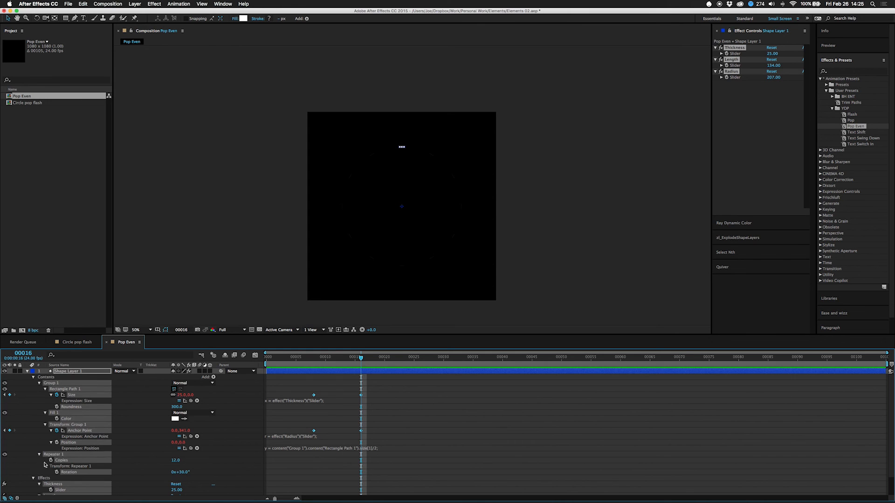
- Include the Effects group in the selection and leave out the three effects' individual Slider properties
scroll(45, 465, down, 3)
super+click(42, 458)
super+click(65, 468)
super+click(62, 480)
super+click(62, 490)
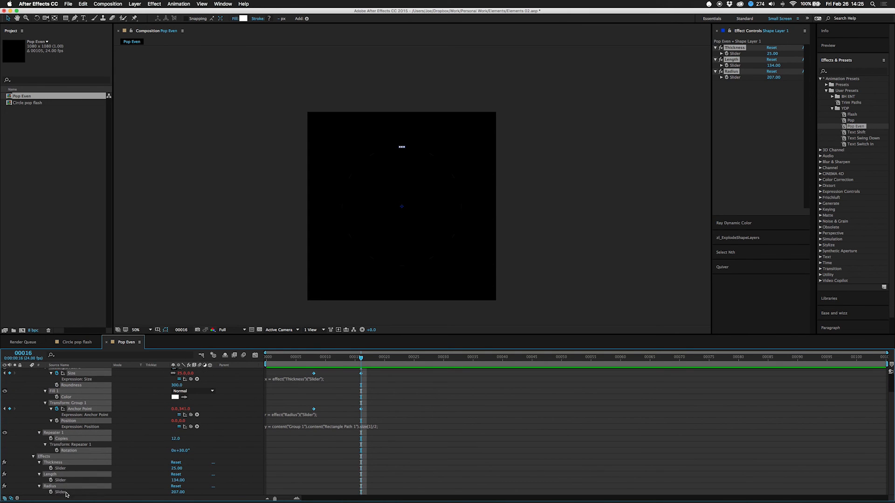
- Save the stroke-free setup as an animation preset over Pop Even.ffx in the YDP folder
click(179, 3)
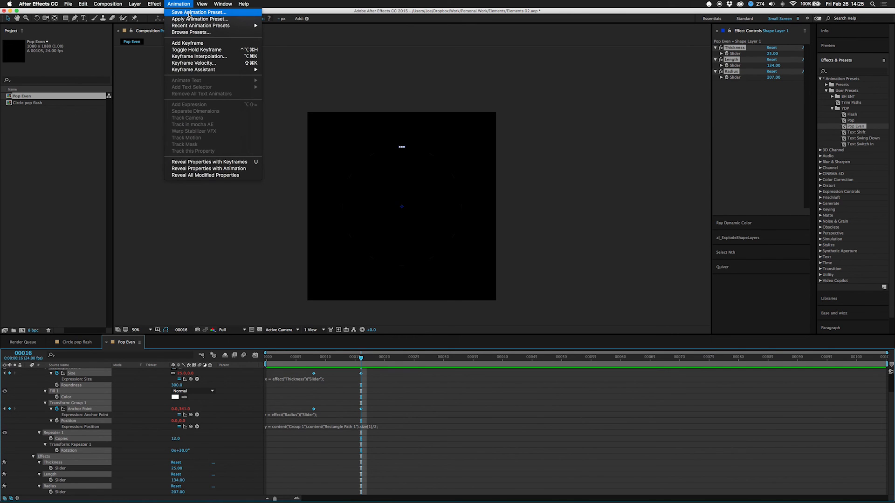
click(194, 12)
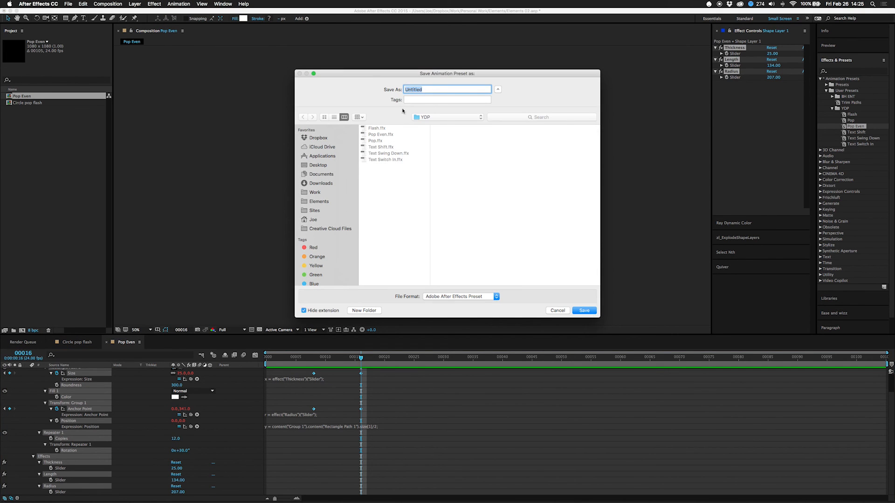
click(381, 134)
click(584, 310)
click(500, 120)
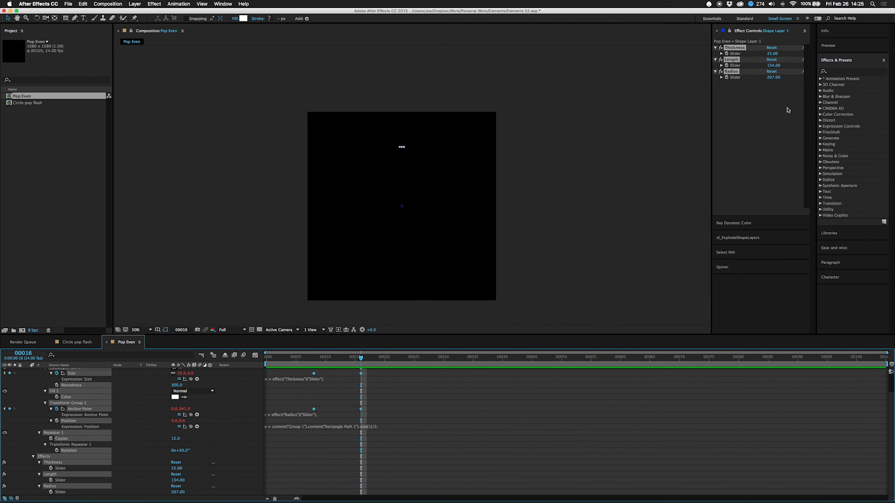
- Replace Shape Layer 1 with a fresh layer from the updated Pop Even preset in YDP and preview it to frame 5
scroll(65, 425, up, 2)
click(63, 372)
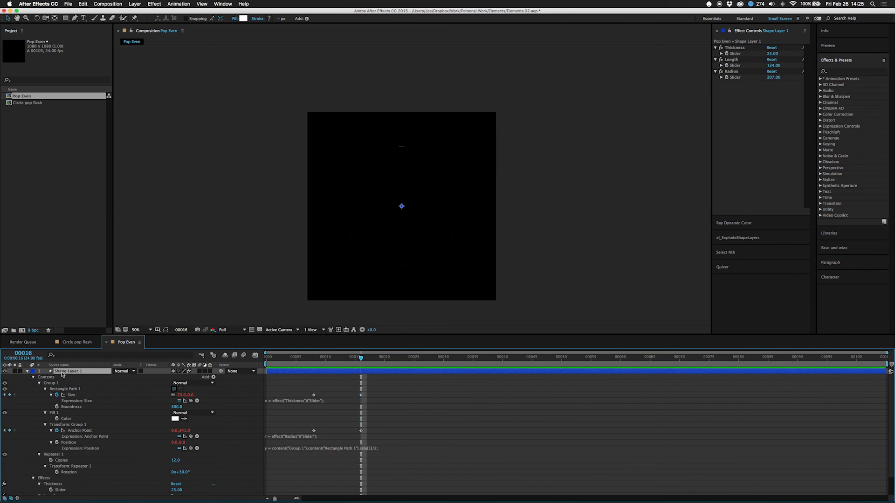
key(Delete)
click(821, 79)
click(826, 90)
click(832, 108)
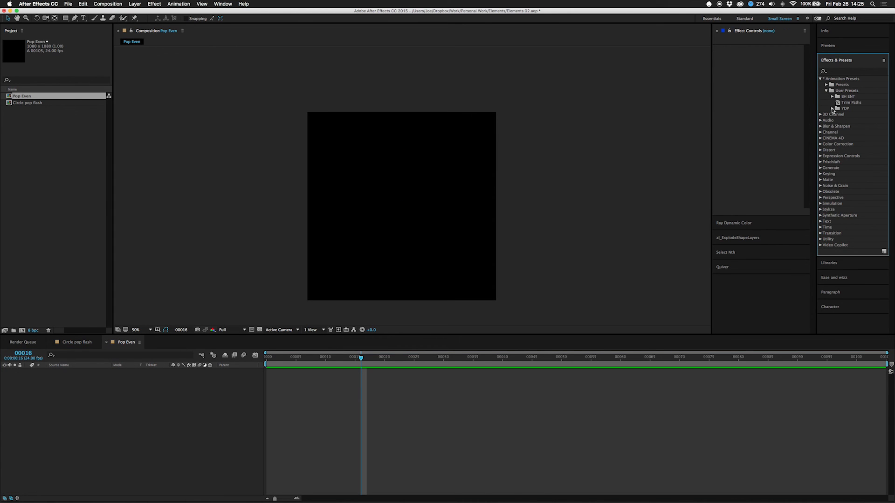
double_click(855, 126)
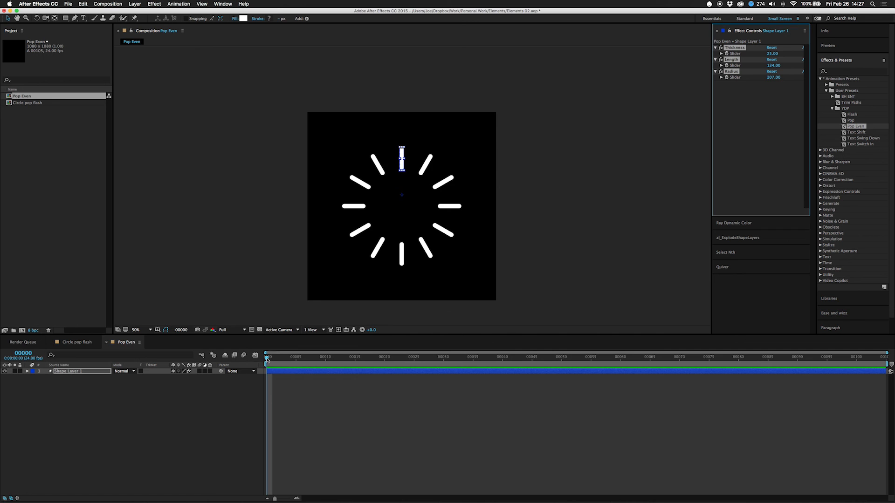
click(285, 358)
mouse_move(295, 360)
mouse_down()
mouse_move(325, 358)
mouse_move(278, 358)
mouse_move(268, 373)
mouse_move(374, 373)
mouse_move(265, 373)
mouse_move(298, 369)
mouse_up()
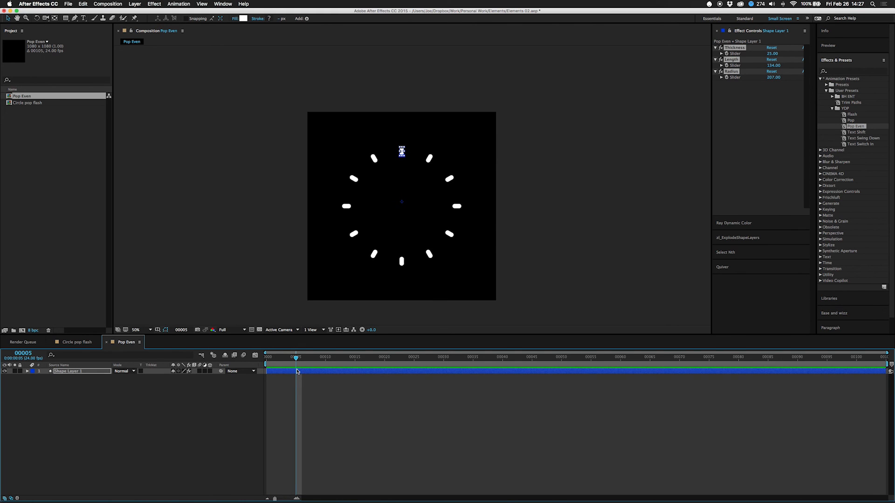